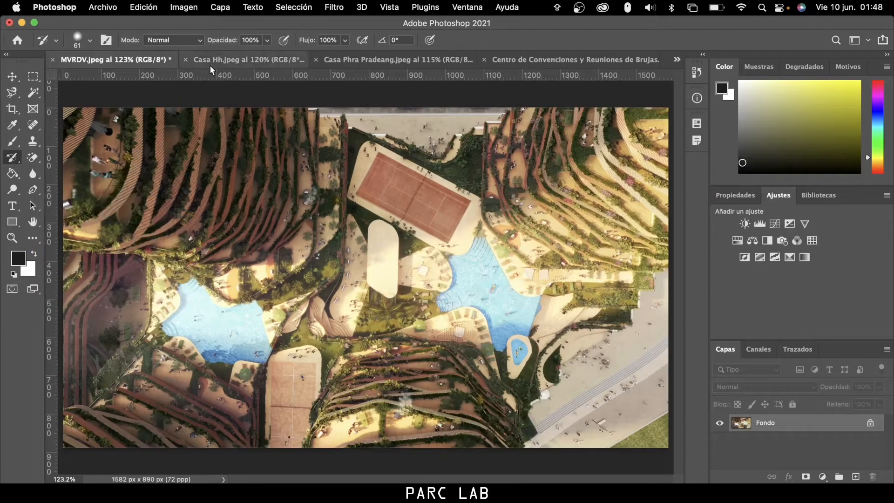
- Fully desaturate the MVRDV aerial image with a Hue/Saturation adjustment
click(18, 81)
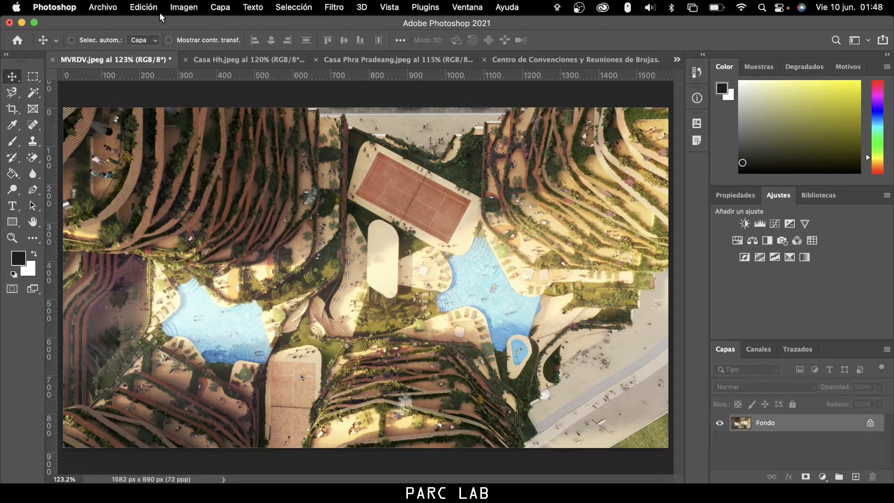
click(184, 7)
mouse_move(211, 45)
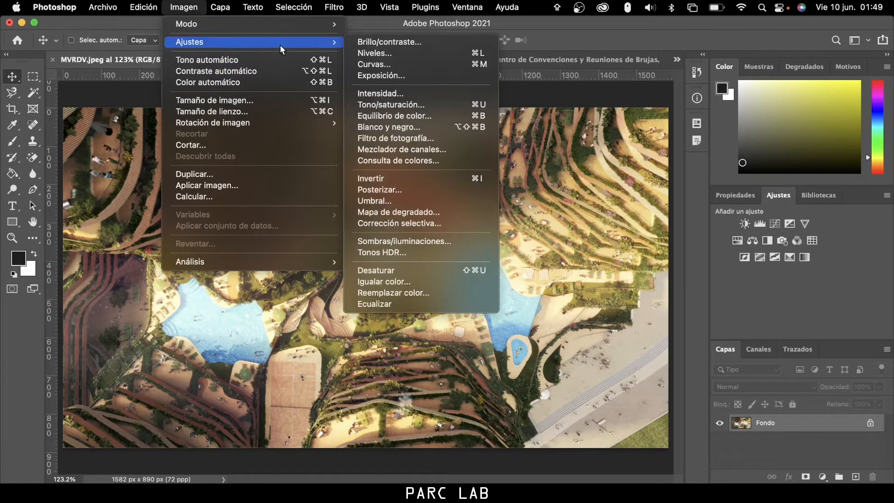
click(402, 103)
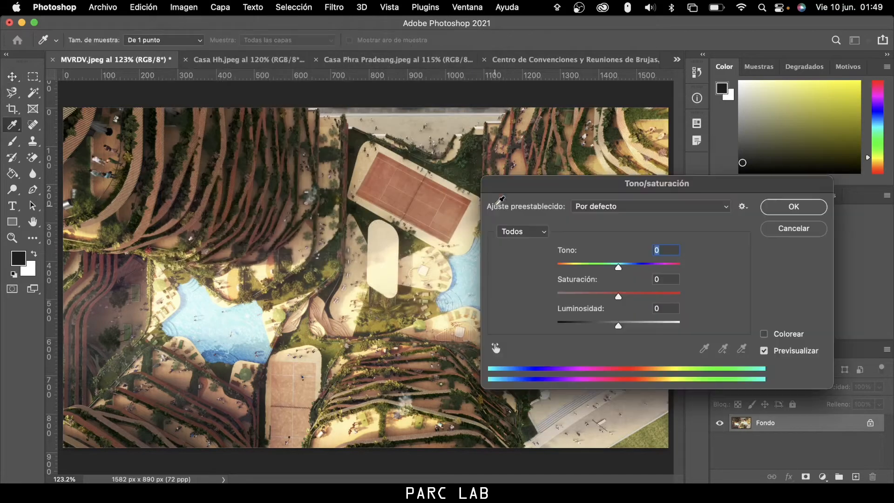
drag(618, 298, 544, 299)
click(780, 213)
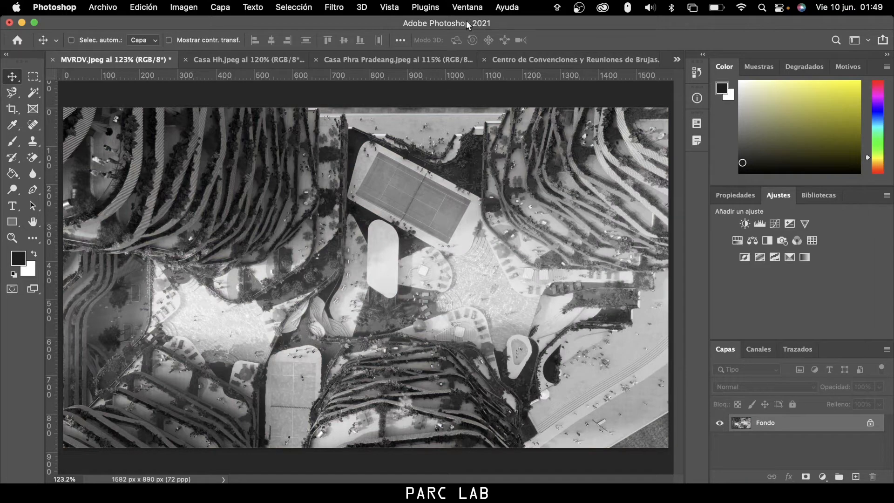
- Display the document history and compare the original image state with the Tono/saturación state, ending on the desaturated one
click(472, 9)
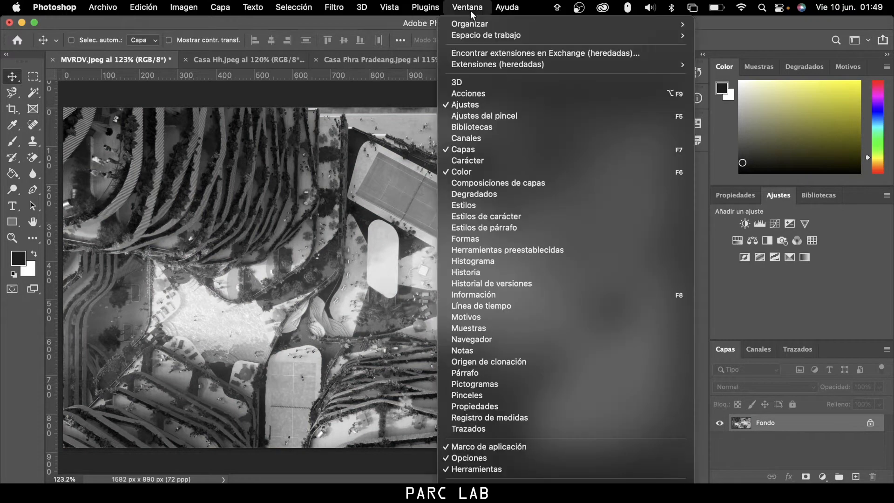
click(482, 272)
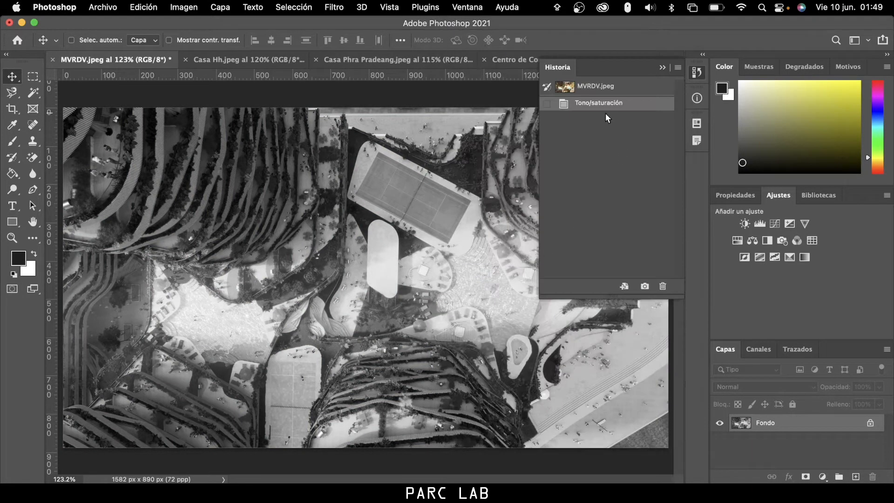
click(593, 93)
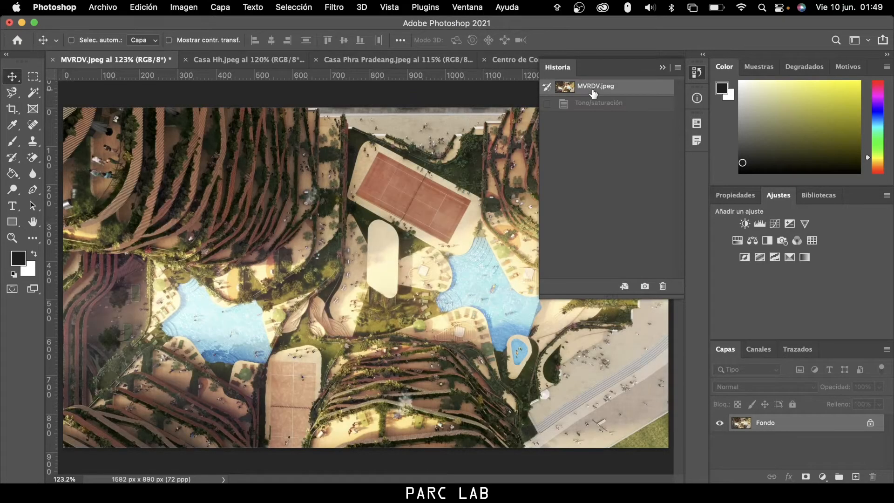
click(590, 103)
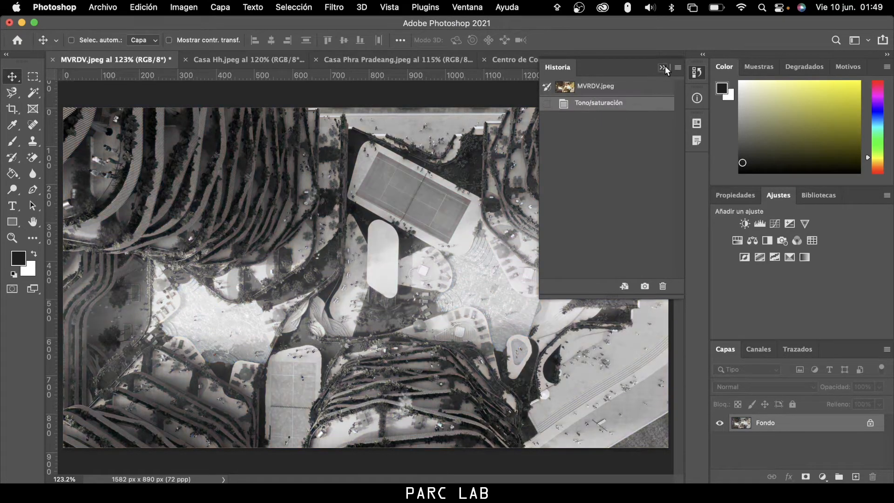
click(665, 67)
click(691, 72)
click(662, 67)
- Paint original colour back with the History Brush in loose strokes across the tennis court, both pools and the lower-left terraces
click(14, 160)
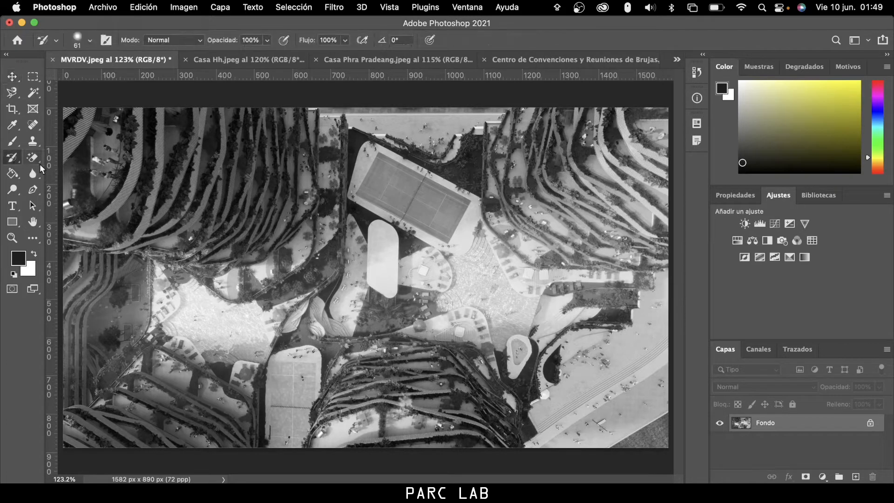
mouse_move(386, 140)
mouse_down()
mouse_move(381, 262)
mouse_move(449, 288)
mouse_move(558, 319)
mouse_up()
mouse_move(603, 377)
mouse_down()
mouse_move(655, 435)
mouse_move(617, 322)
mouse_move(512, 303)
mouse_move(270, 320)
mouse_move(117, 380)
mouse_move(190, 410)
mouse_move(137, 333)
mouse_up()
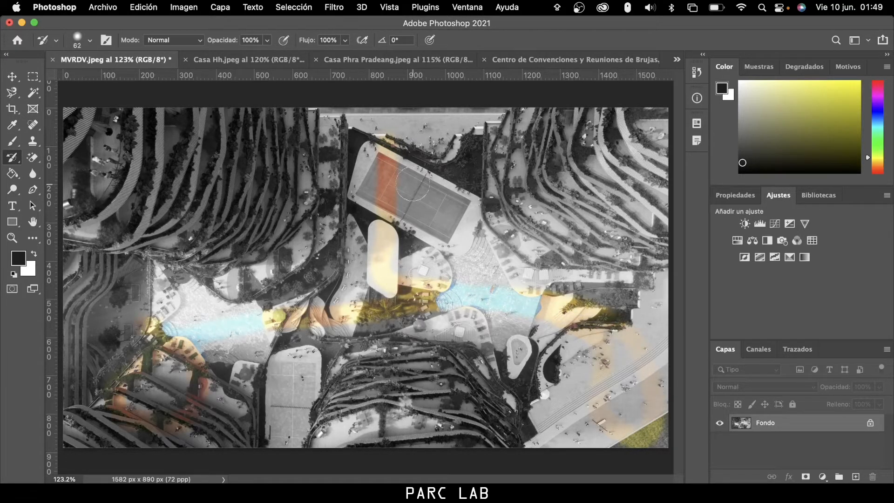
- Set the History Brush to 96 px with 0% hardness and restore colour over the upper tennis court, left pool and lower court
right_click(413, 184)
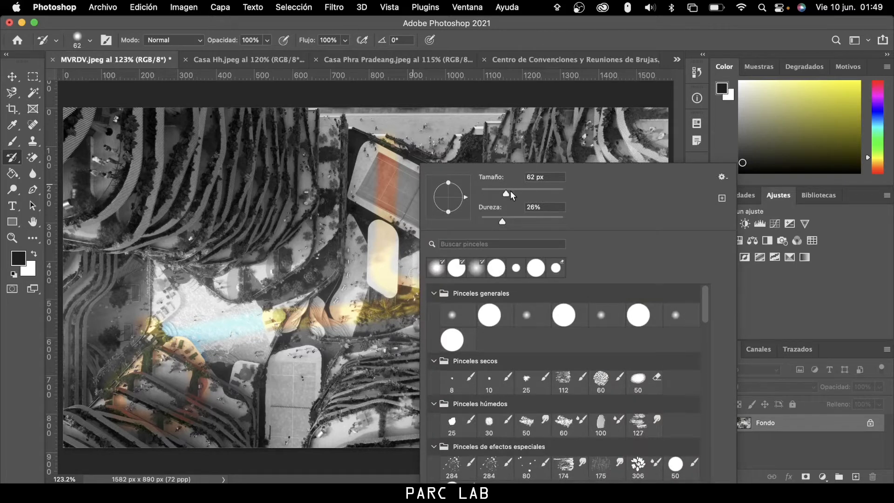
mouse_move(517, 194)
mouse_down()
mouse_move(525, 195)
mouse_move(481, 224)
mouse_up()
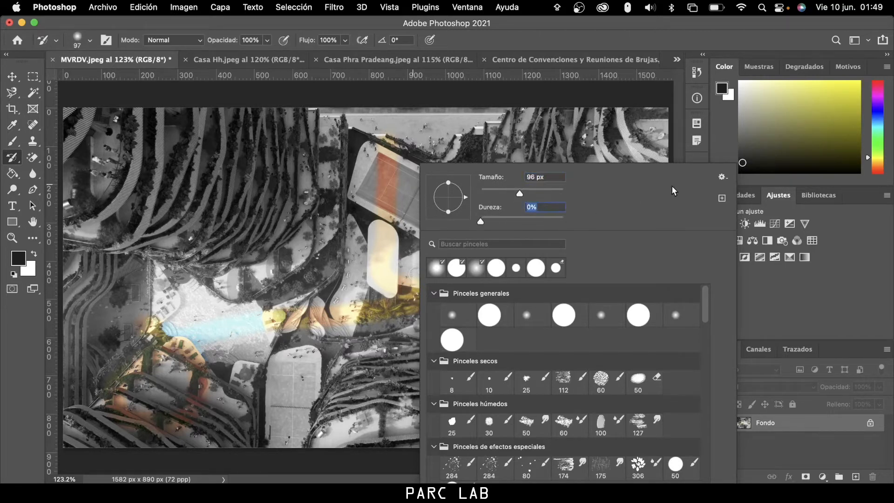
click(410, 140)
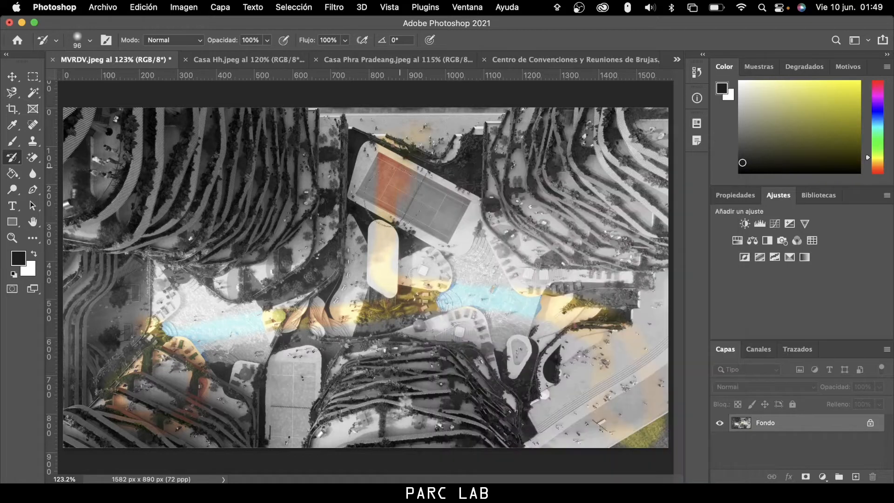
mouse_move(444, 149)
mouse_down()
mouse_move(447, 172)
mouse_move(461, 105)
mouse_move(361, 140)
mouse_move(372, 261)
mouse_move(363, 293)
mouse_move(298, 321)
mouse_move(265, 399)
mouse_move(270, 419)
mouse_move(314, 354)
mouse_move(255, 438)
mouse_move(108, 441)
mouse_move(88, 419)
mouse_move(82, 293)
mouse_move(160, 298)
mouse_move(214, 326)
mouse_move(191, 396)
mouse_up()
- Set the History Brush to 132 px with 100% hardness and restore colour around the left pool and up the strip beside the tennis court
right_click(434, 186)
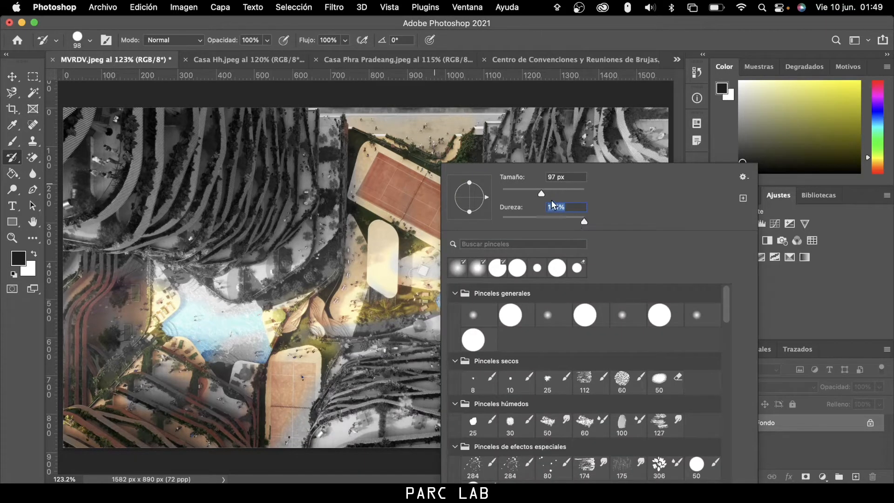
drag(547, 196, 549, 197)
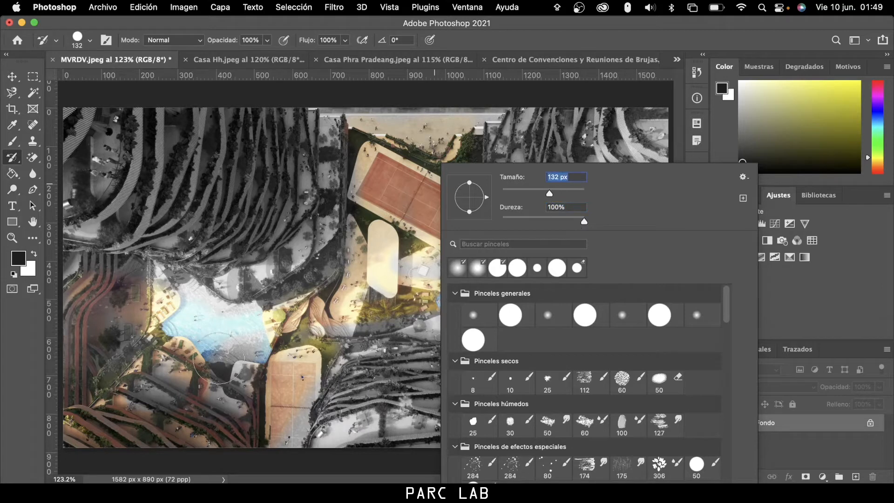
key(Return)
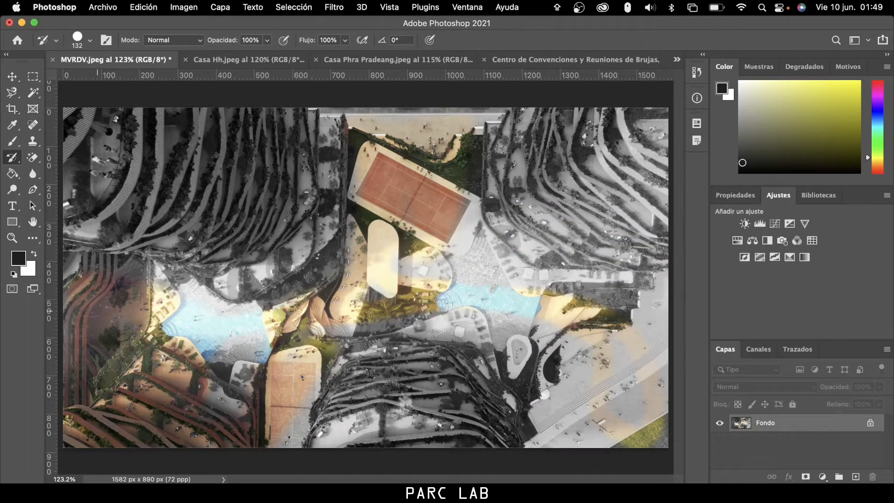
mouse_move(95, 300)
mouse_down()
mouse_move(166, 291)
mouse_move(198, 321)
mouse_move(223, 328)
mouse_move(317, 272)
mouse_move(233, 287)
mouse_move(222, 302)
mouse_up()
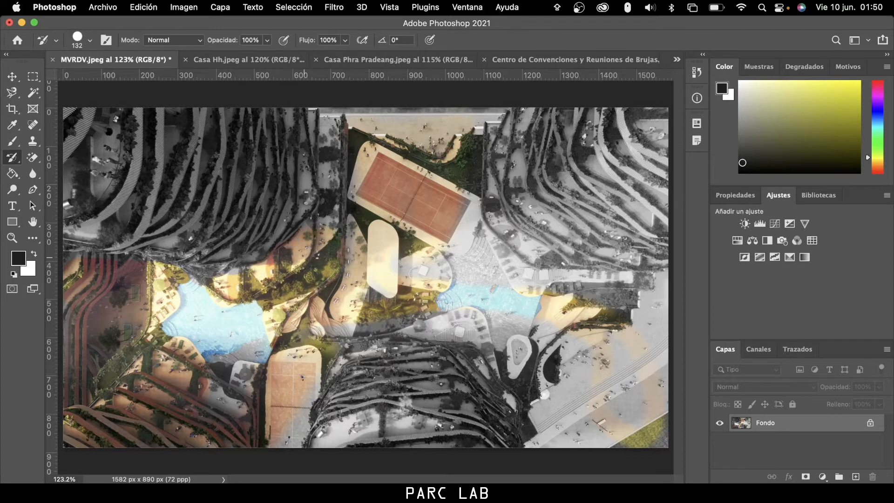
drag(300, 257, 338, 219)
drag(349, 158, 330, 117)
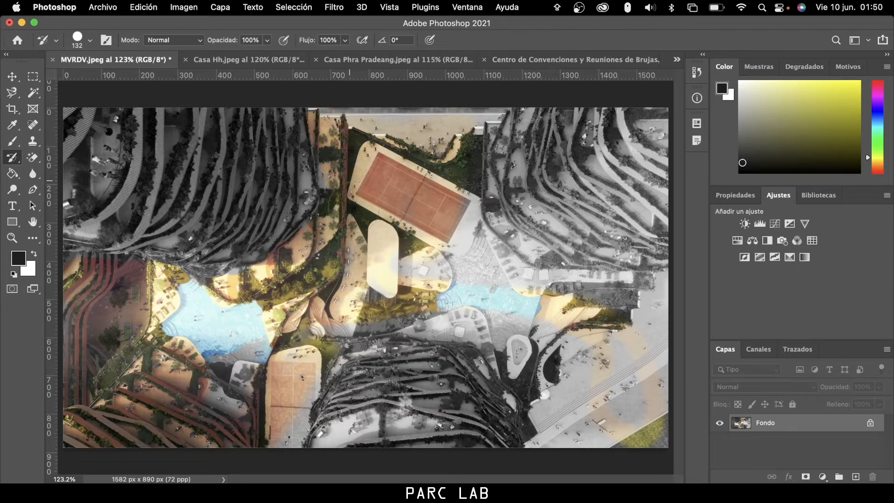
- Restore colour with the History Brush over the right pool, plaza, central gardens, lower court and the left pool's lower edge
drag(439, 121, 475, 115)
mouse_move(448, 195)
mouse_down()
mouse_move(482, 236)
mouse_move(474, 114)
mouse_move(450, 209)
mouse_move(455, 264)
mouse_move(477, 267)
mouse_move(471, 231)
mouse_move(491, 253)
mouse_move(586, 293)
mouse_move(673, 306)
mouse_up()
mouse_move(666, 410)
mouse_down()
mouse_move(642, 459)
mouse_move(587, 461)
mouse_move(554, 446)
mouse_move(546, 375)
mouse_move(496, 298)
mouse_move(465, 310)
mouse_move(364, 303)
mouse_move(314, 330)
mouse_up()
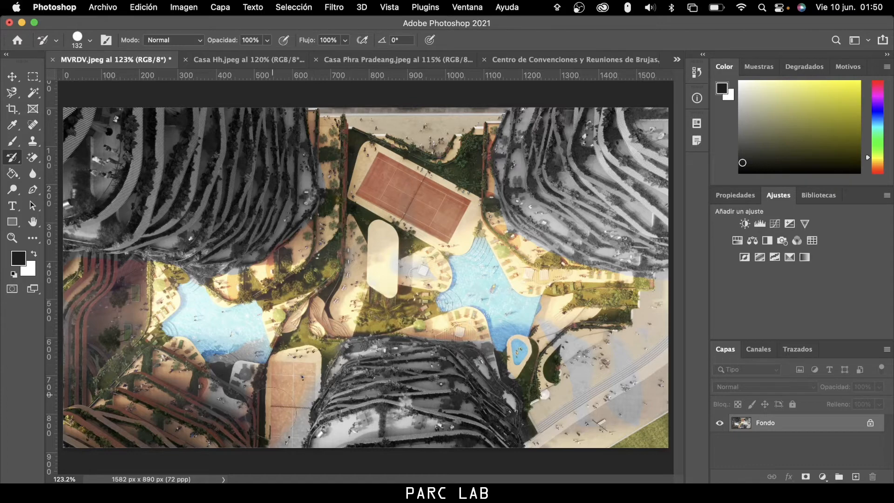
mouse_move(272, 410)
mouse_down()
mouse_move(275, 435)
mouse_move(282, 419)
mouse_up()
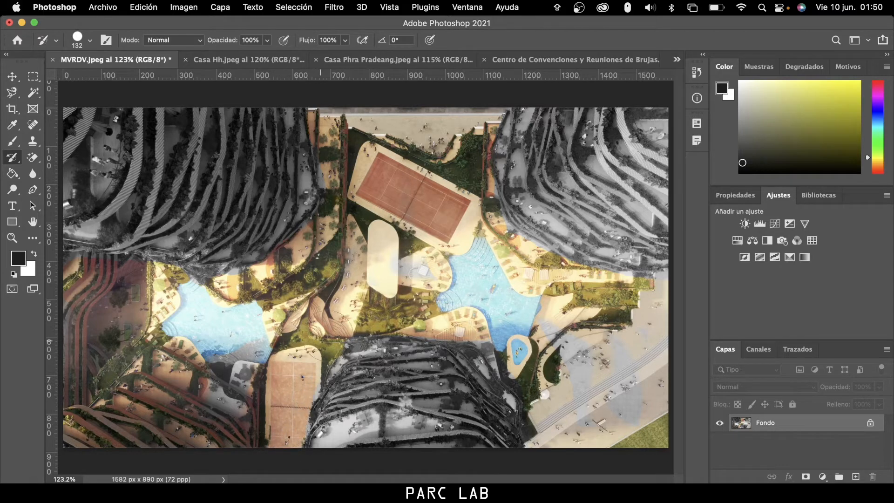
drag(320, 342, 368, 319)
mouse_move(495, 305)
mouse_down()
mouse_move(537, 329)
mouse_move(556, 393)
mouse_up()
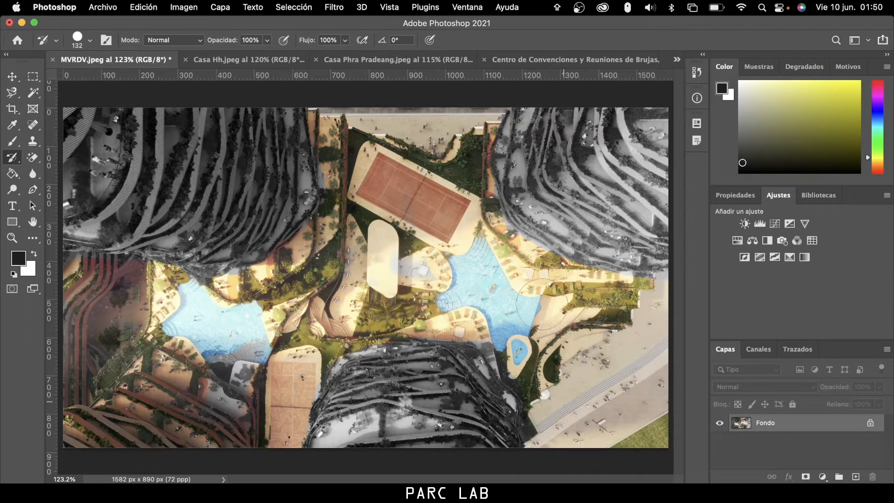
drag(542, 305, 484, 214)
mouse_move(214, 368)
mouse_down()
mouse_move(242, 354)
mouse_move(231, 400)
mouse_move(267, 381)
mouse_up()
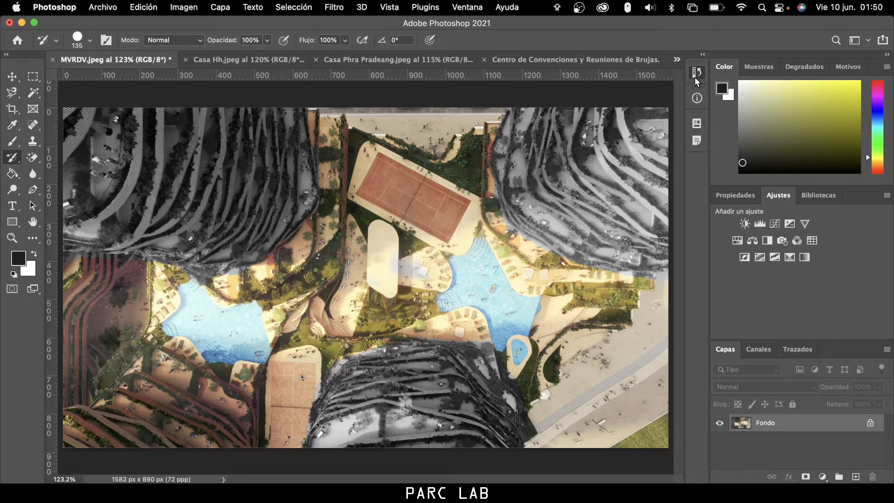
- Review the history states back through each brush stroke to the original image, then return to the latest History Brush state
click(696, 96)
click(612, 175)
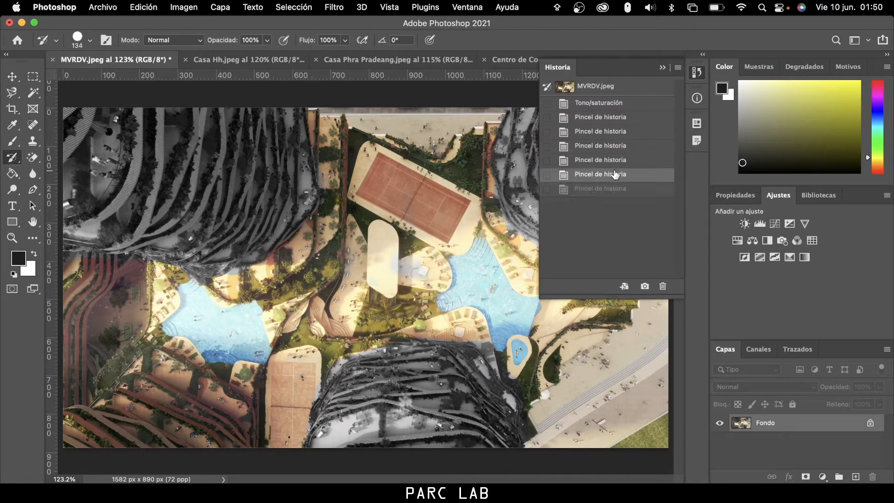
click(619, 160)
click(621, 146)
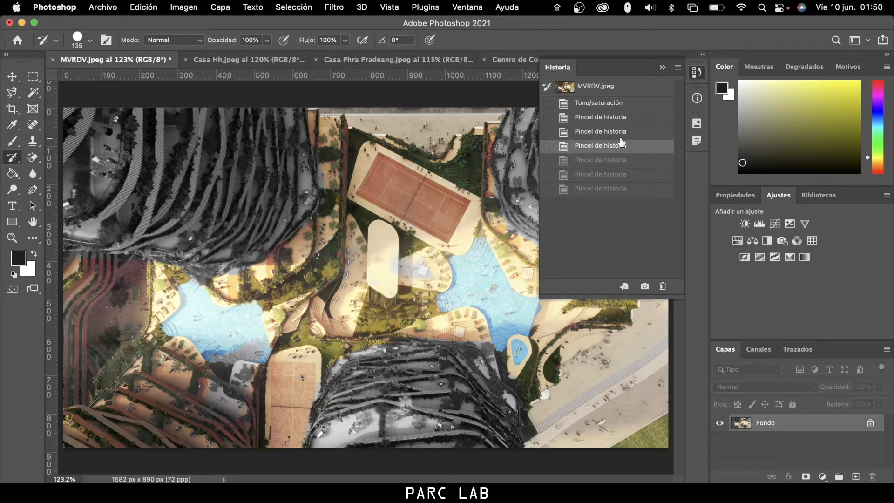
click(622, 132)
click(626, 118)
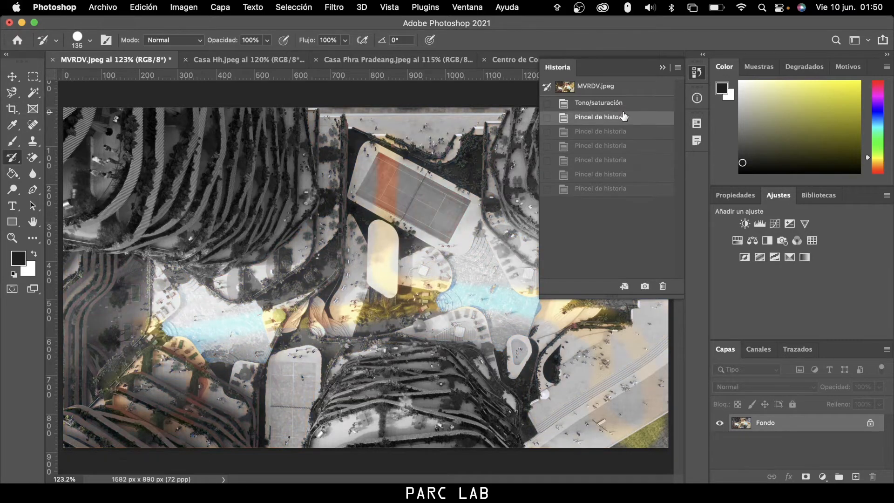
click(623, 108)
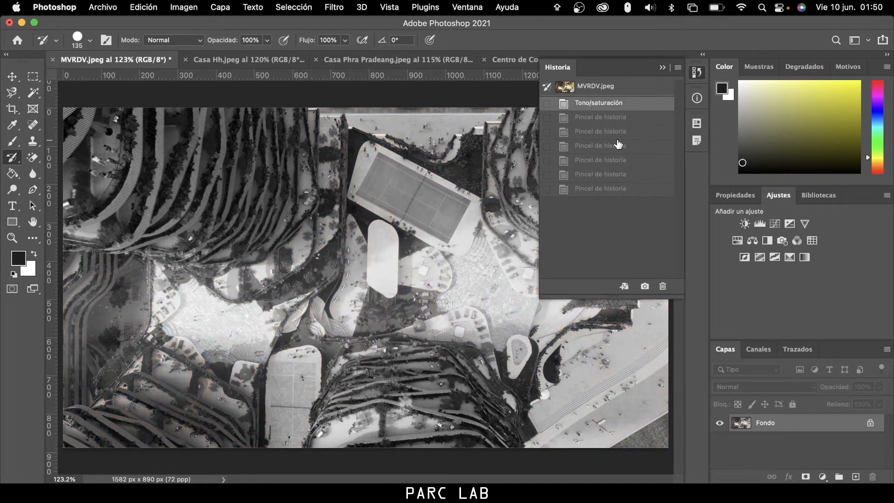
click(620, 88)
click(613, 190)
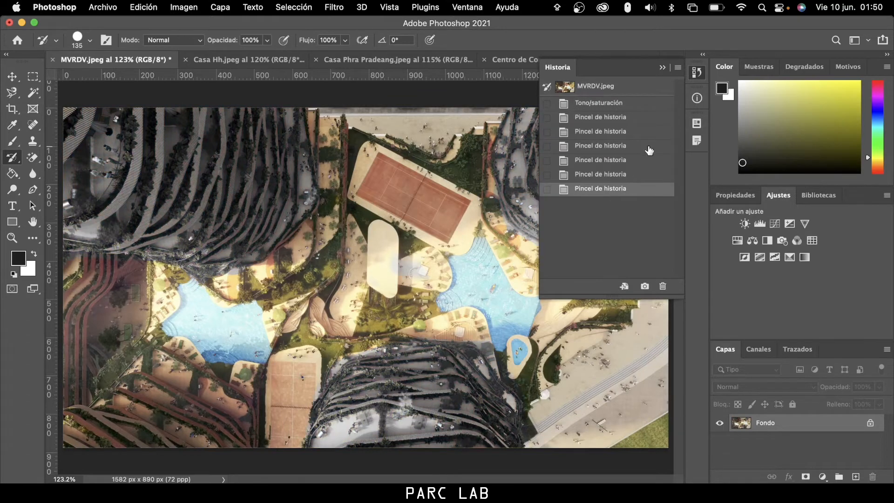
click(665, 69)
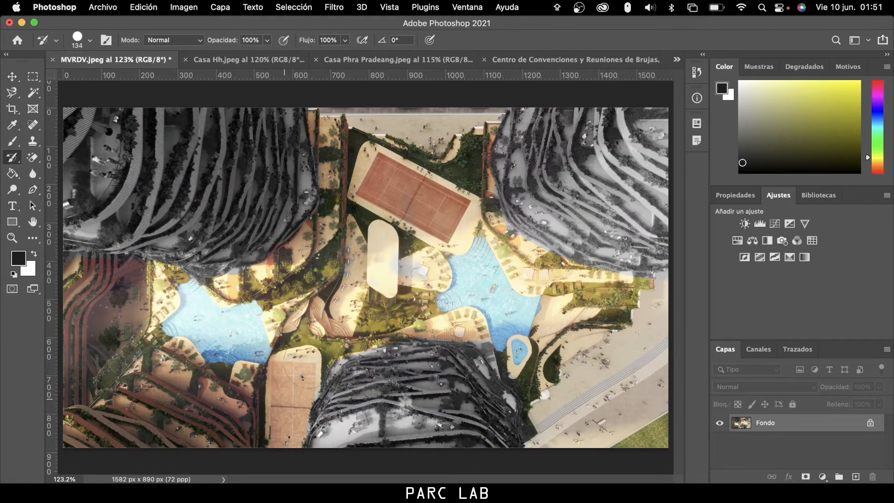
- With the history displayed, restore colour with the History Brush on the grey patch beside the central rounded platform
click(697, 73)
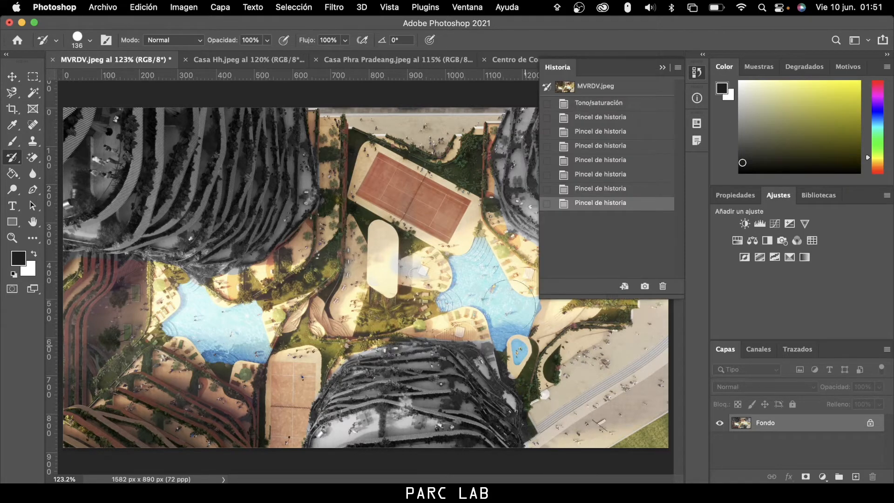
mouse_move(509, 306)
mouse_down()
mouse_move(490, 273)
mouse_move(409, 268)
mouse_up()
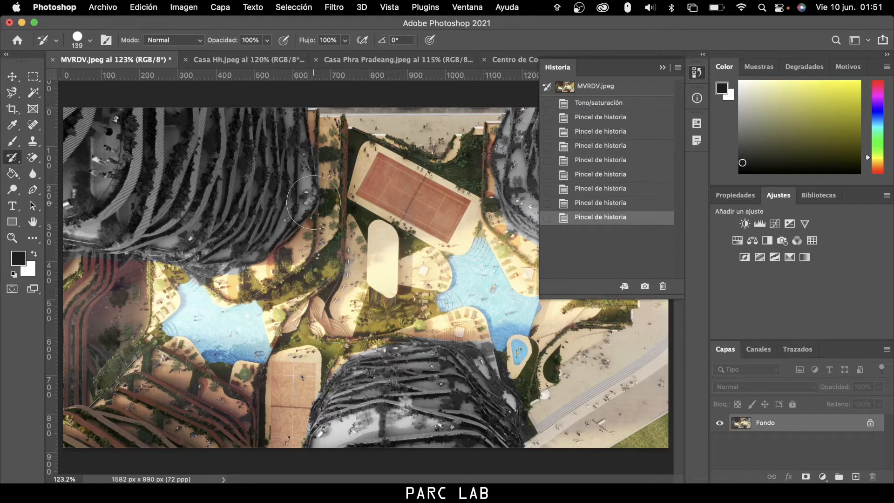
- Try restoring colour over the upper-left terrace, then revert that stroke through the history
mouse_move(110, 156)
mouse_down()
mouse_move(93, 135)
mouse_move(70, 179)
mouse_move(106, 130)
mouse_move(77, 183)
mouse_move(100, 120)
mouse_move(79, 112)
mouse_move(86, 124)
mouse_up()
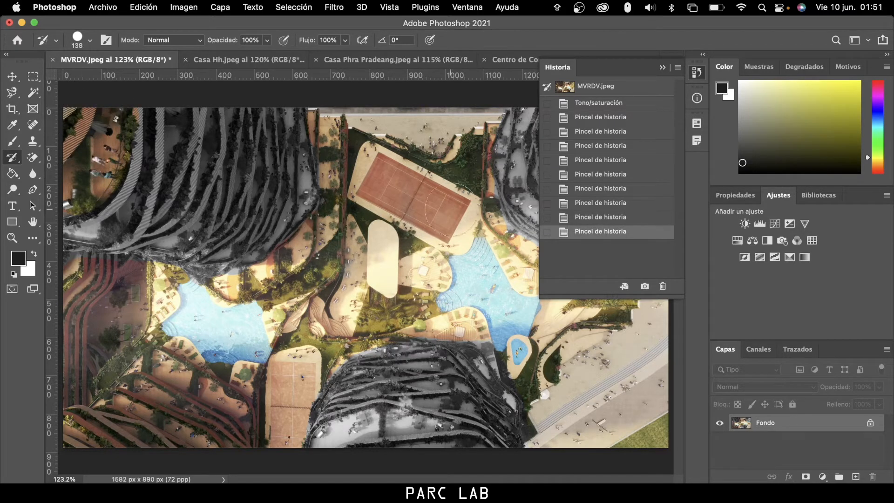
click(577, 218)
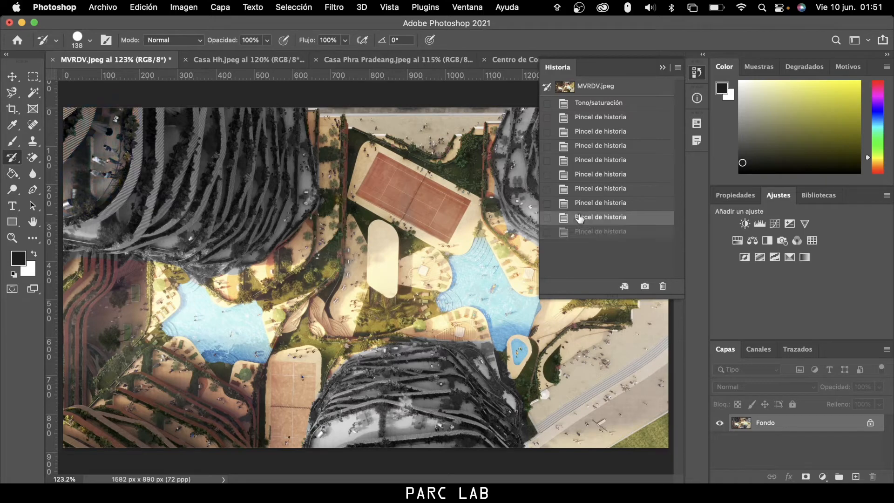
click(663, 68)
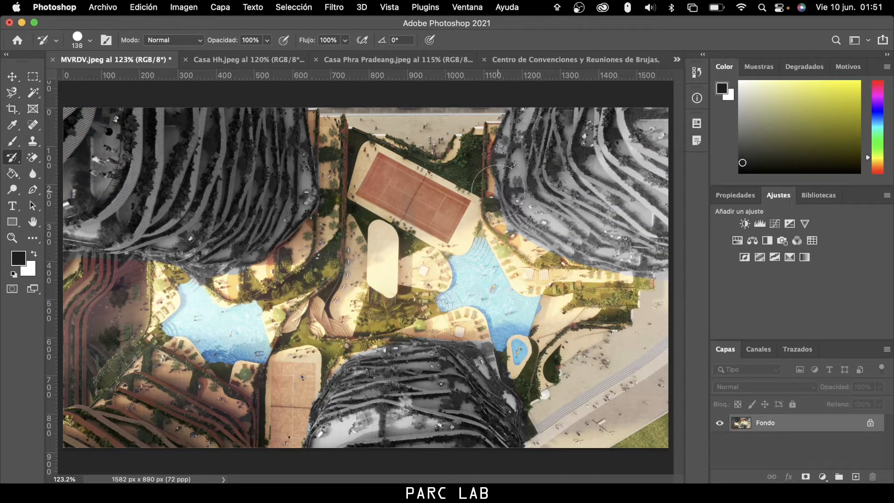
- Switch to Casa Hh.jpeg and apply a Brightness/Contrast adjustment with brightness 58 and increased contrast, then activate the History Brush
click(231, 64)
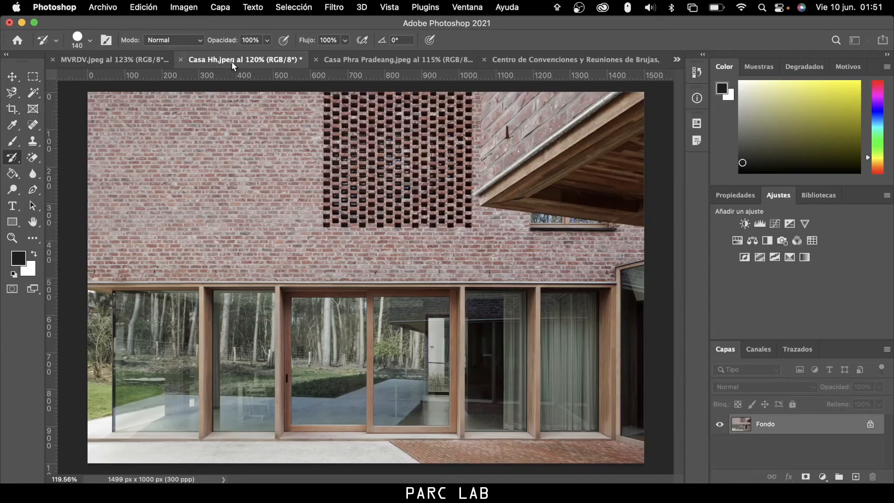
click(180, 8)
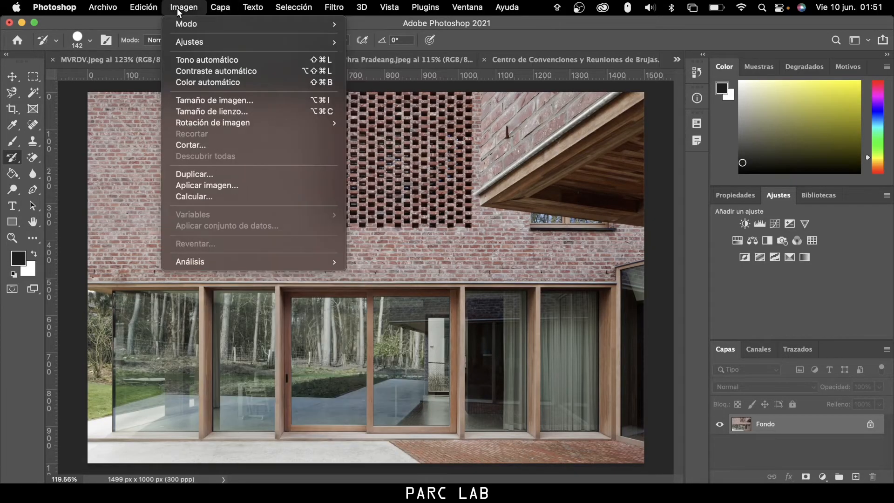
click(181, 8)
click(182, 8)
mouse_move(185, 44)
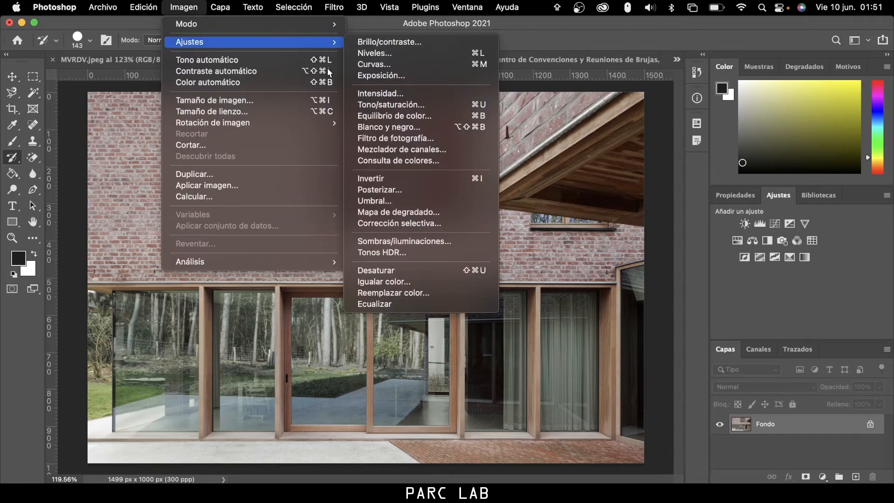
click(445, 95)
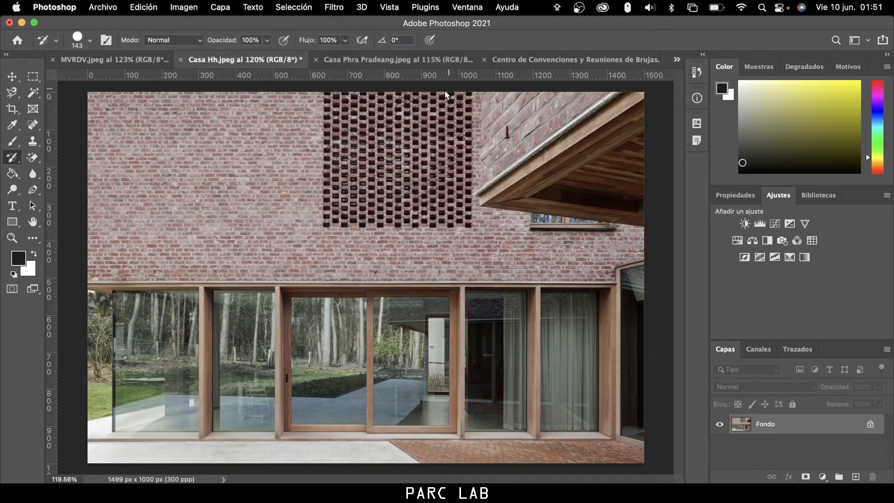
click(428, 179)
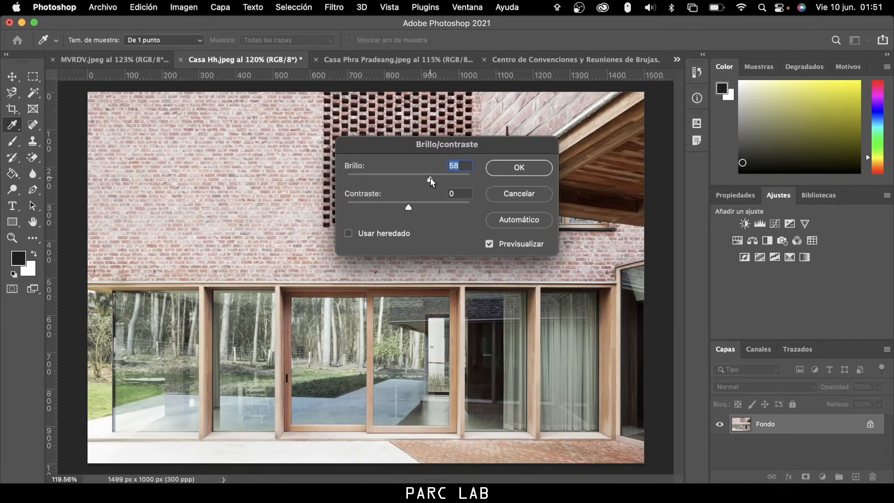
drag(425, 208, 450, 213)
click(515, 175)
key(y)
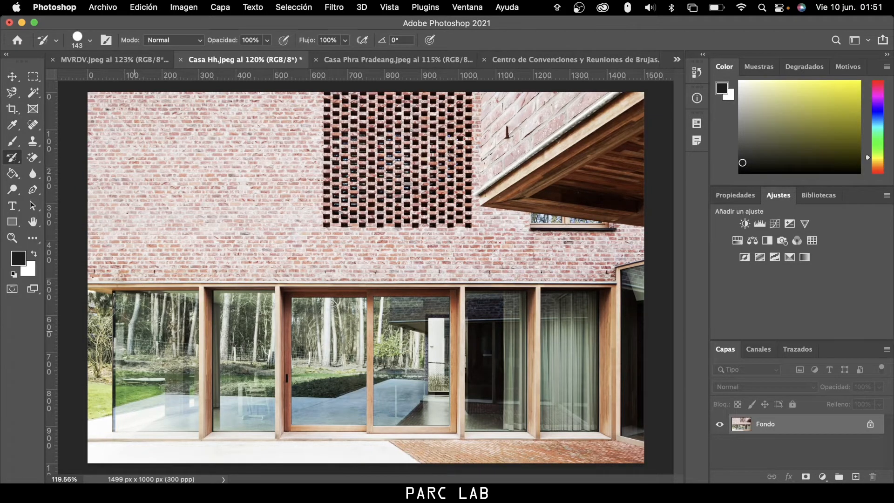
- Restore the original tones with the History Brush across the ground-floor glazing, garden view, front paving and dark opening at the far right
mouse_move(162, 334)
mouse_down()
mouse_move(126, 317)
mouse_move(100, 325)
mouse_move(109, 394)
mouse_move(130, 410)
mouse_move(587, 413)
mouse_move(590, 319)
mouse_move(122, 318)
mouse_up()
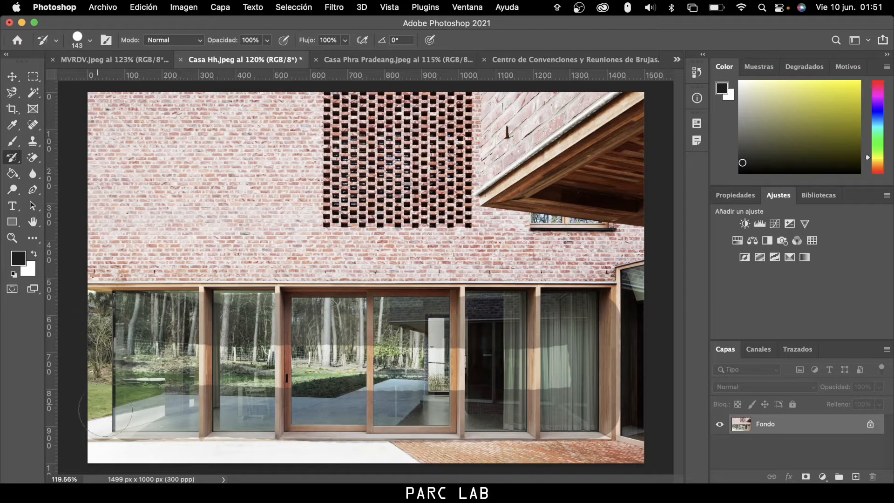
mouse_move(105, 410)
mouse_down()
mouse_move(235, 370)
mouse_move(556, 371)
mouse_move(321, 351)
mouse_move(172, 356)
mouse_up()
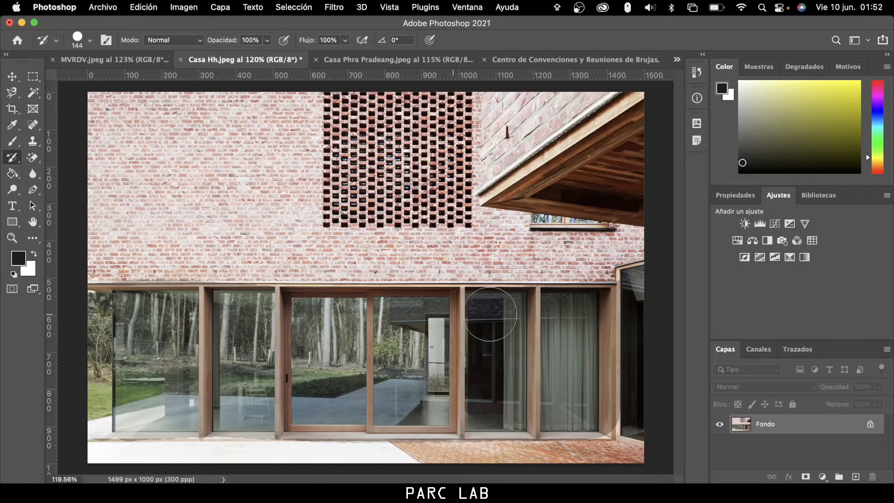
mouse_move(612, 382)
mouse_down()
mouse_move(621, 450)
mouse_move(307, 454)
mouse_move(107, 442)
mouse_move(98, 412)
mouse_up()
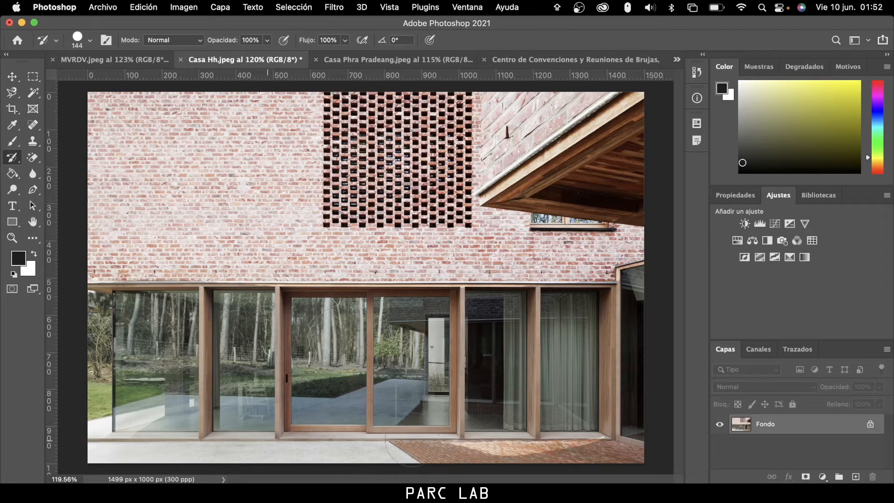
drag(411, 440, 631, 426)
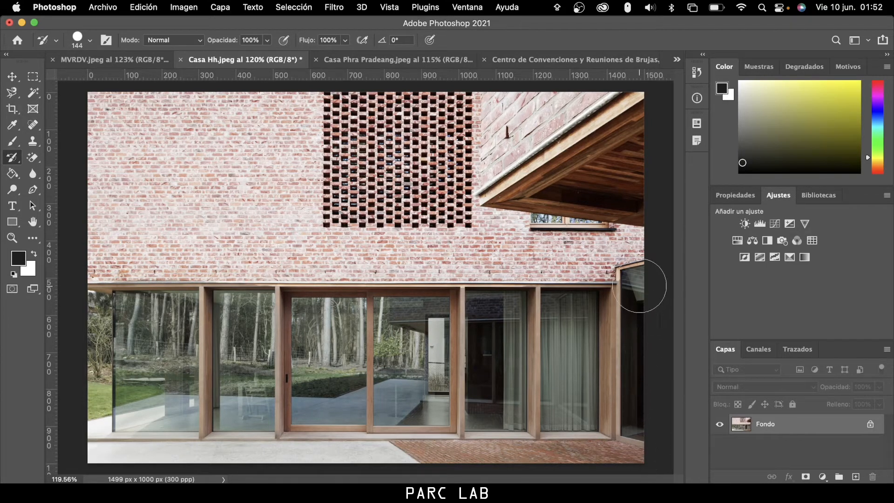
drag(641, 285, 642, 286)
- Review Casa Hh.jpeg's history from the latest brush stroke back to the original image, then return to the latest state
click(696, 73)
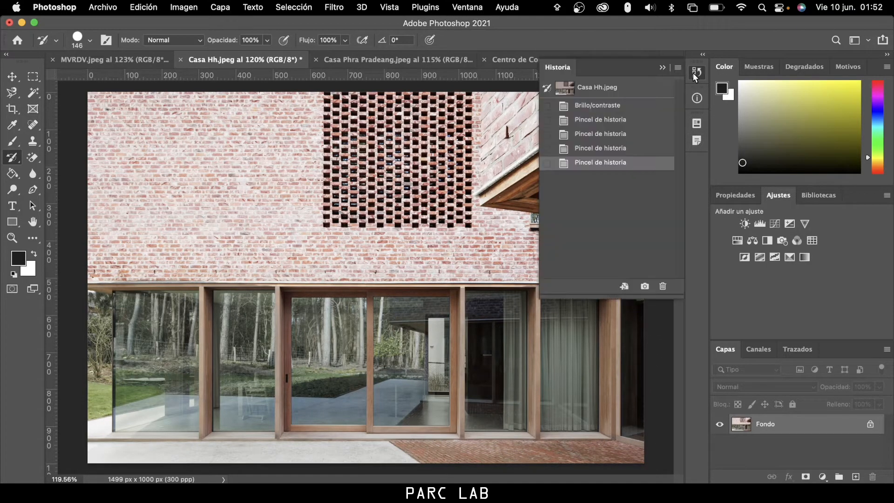
click(592, 148)
click(595, 136)
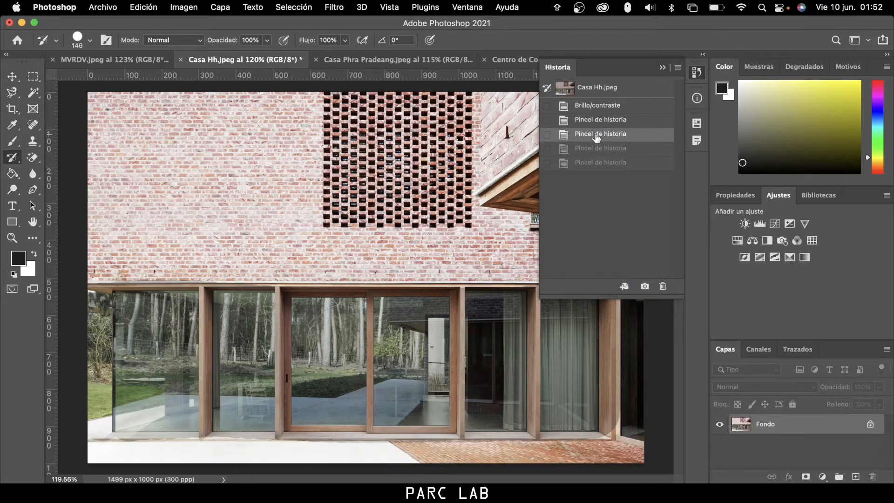
click(598, 122)
click(600, 106)
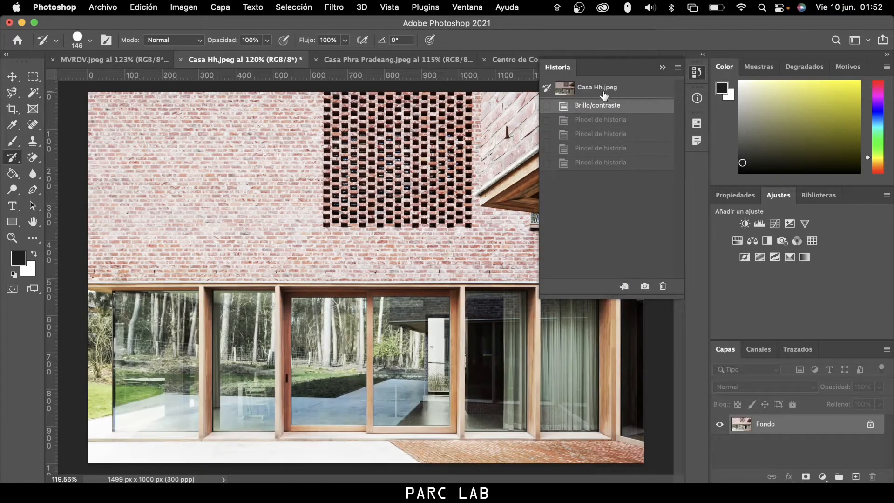
click(604, 91)
click(597, 163)
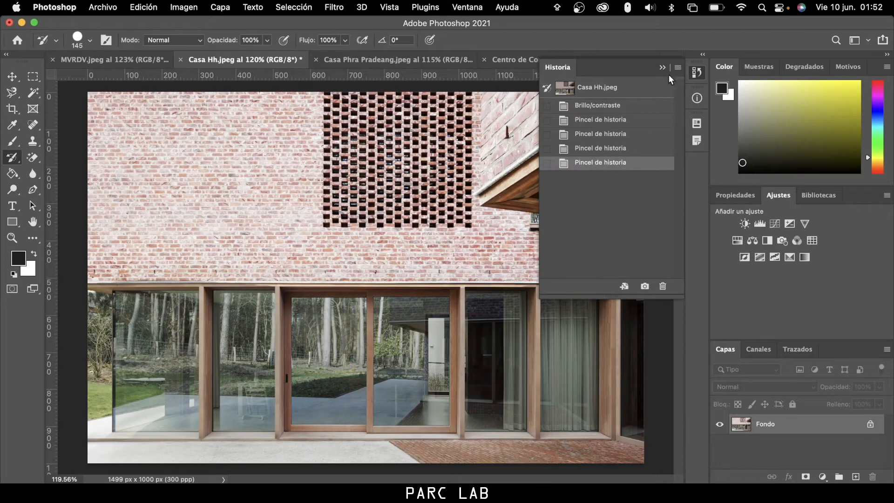
click(662, 68)
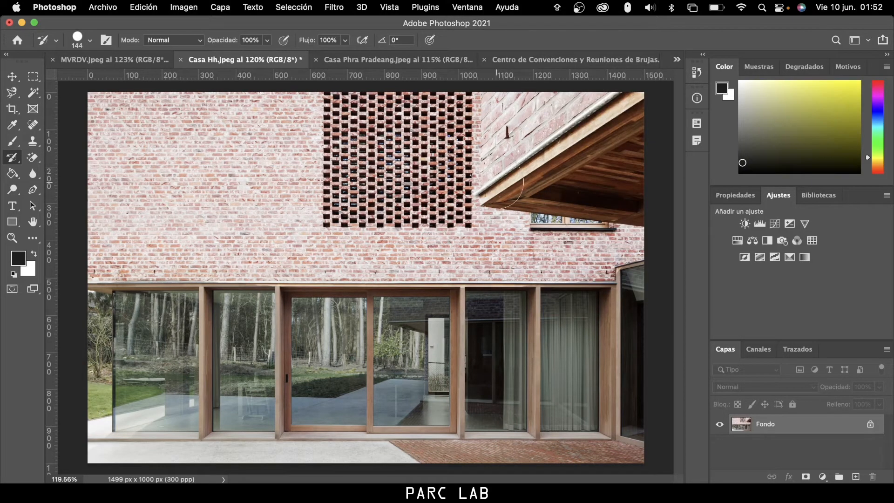
- Restore the original tones with the History Brush over the wooden roof overhang and the brick wall above it
mouse_move(497, 183)
mouse_down()
mouse_move(501, 99)
mouse_move(502, 175)
mouse_move(501, 103)
mouse_move(525, 135)
mouse_move(575, 94)
mouse_move(551, 97)
mouse_move(620, 101)
mouse_move(609, 136)
mouse_move(528, 164)
mouse_move(618, 193)
mouse_move(628, 191)
mouse_move(635, 117)
mouse_move(619, 168)
mouse_move(533, 181)
mouse_move(622, 193)
mouse_move(625, 115)
mouse_move(616, 156)
mouse_up()
- Compare the overhang strokes with all earlier history states, the Brightness/Contrast state and the original, then return to the last History Brush state
click(699, 75)
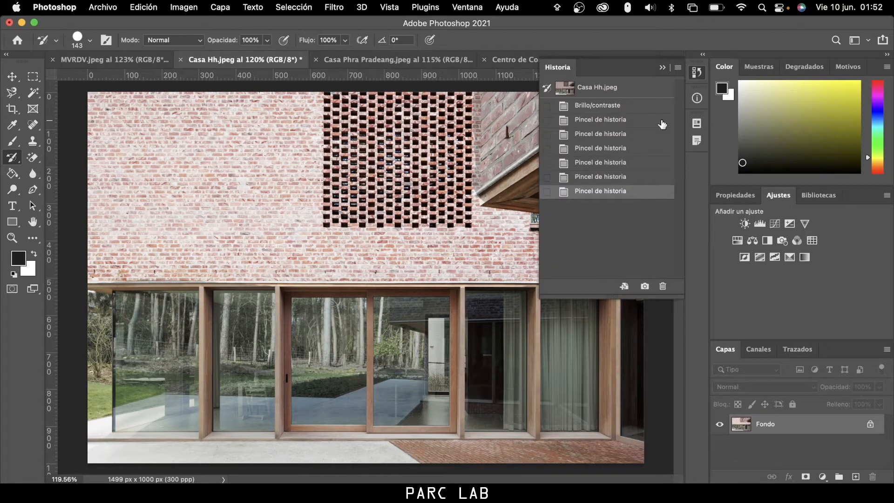
click(604, 178)
click(607, 163)
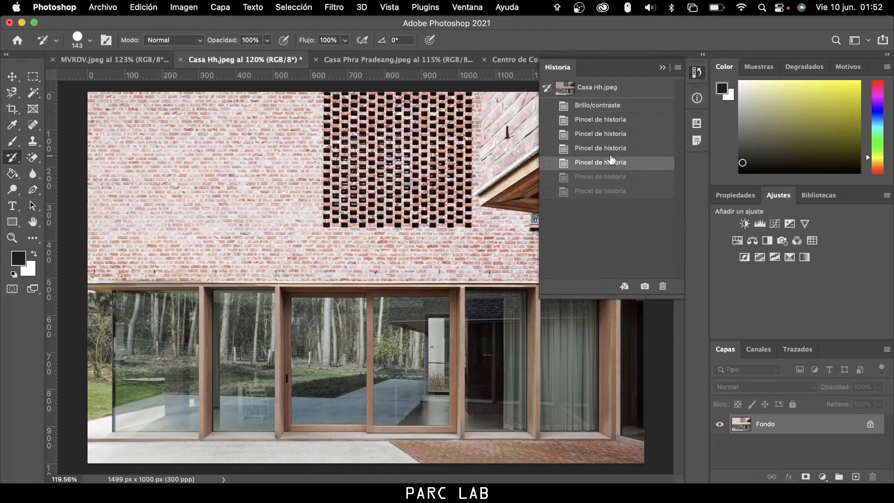
click(611, 149)
click(612, 134)
click(611, 120)
click(611, 106)
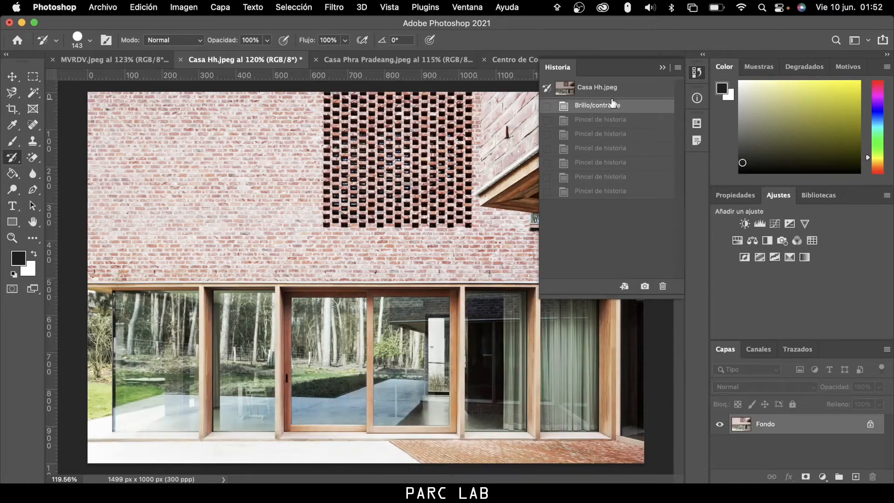
click(613, 91)
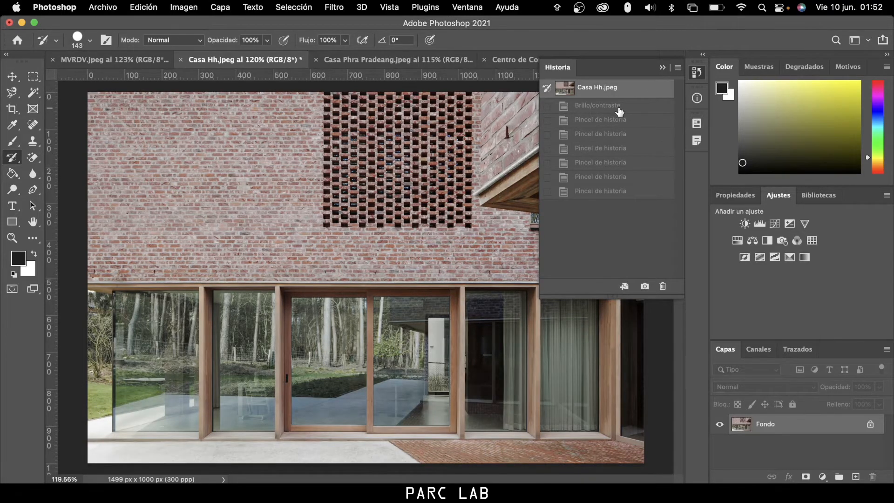
click(619, 106)
click(642, 120)
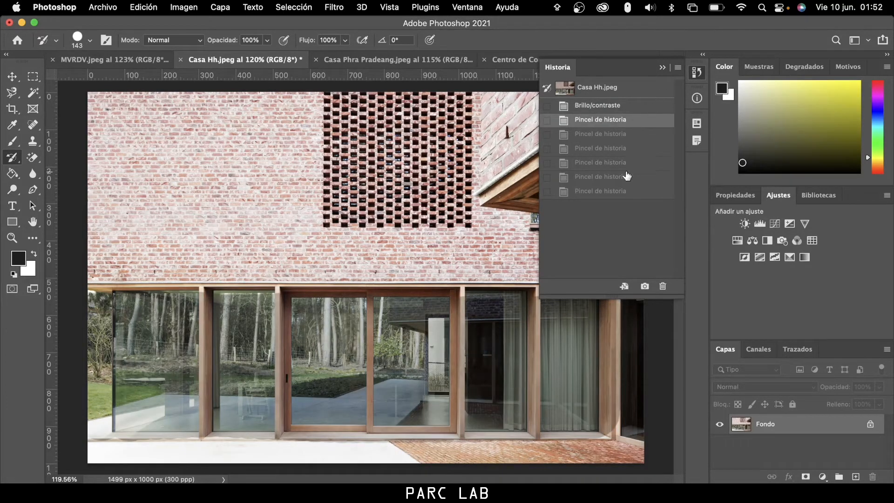
click(617, 199)
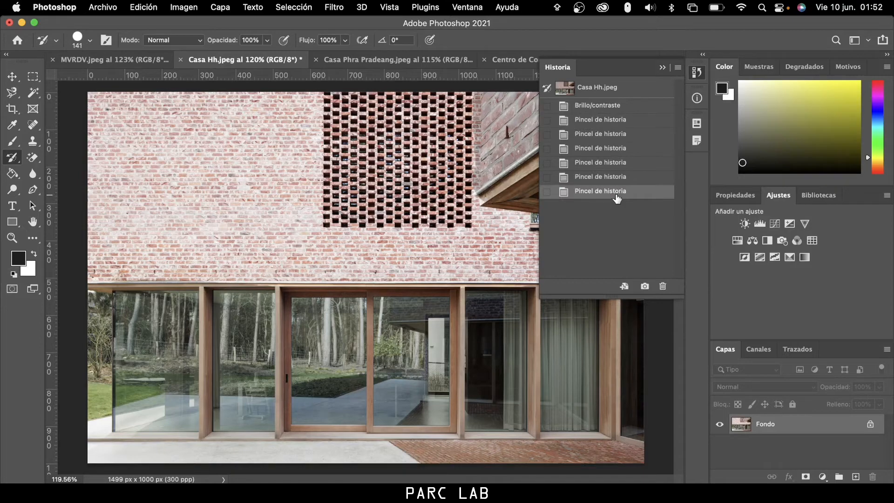
click(662, 67)
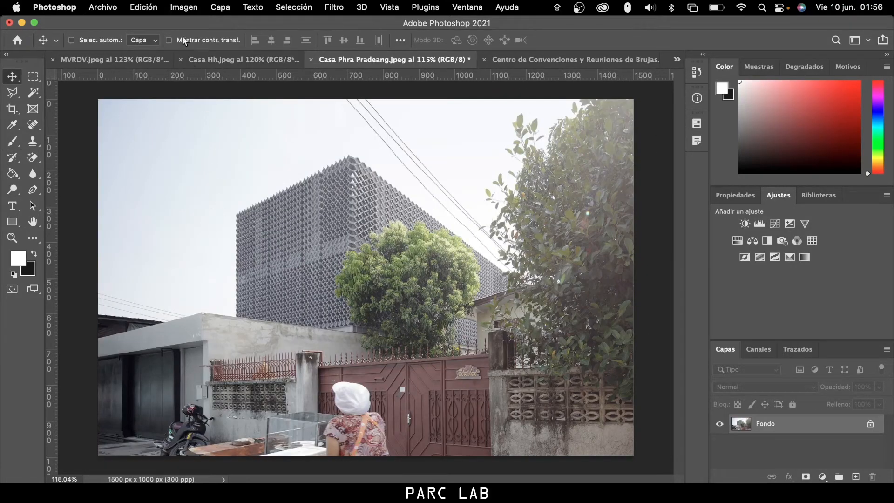
- Apply a Curves adjustment to Casa Phra Pradeang.jpeg with points at input 76, output 48 and input 166, output 236
click(185, 9)
mouse_move(209, 42)
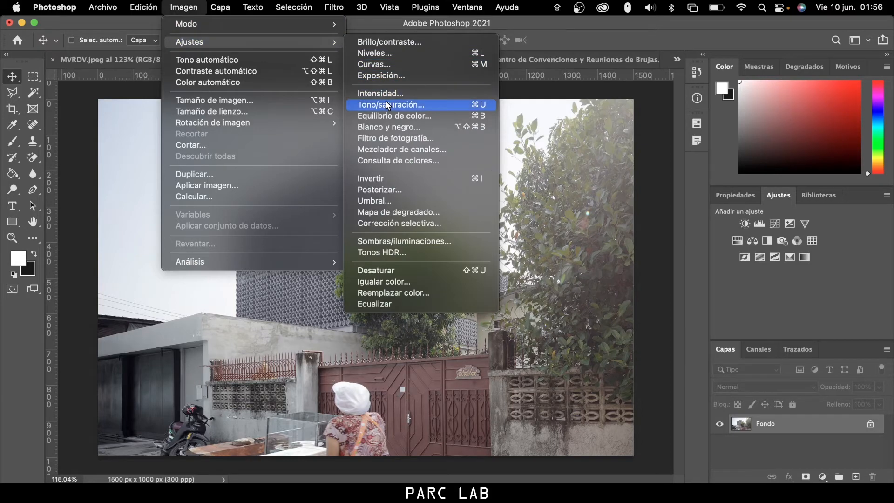
click(388, 64)
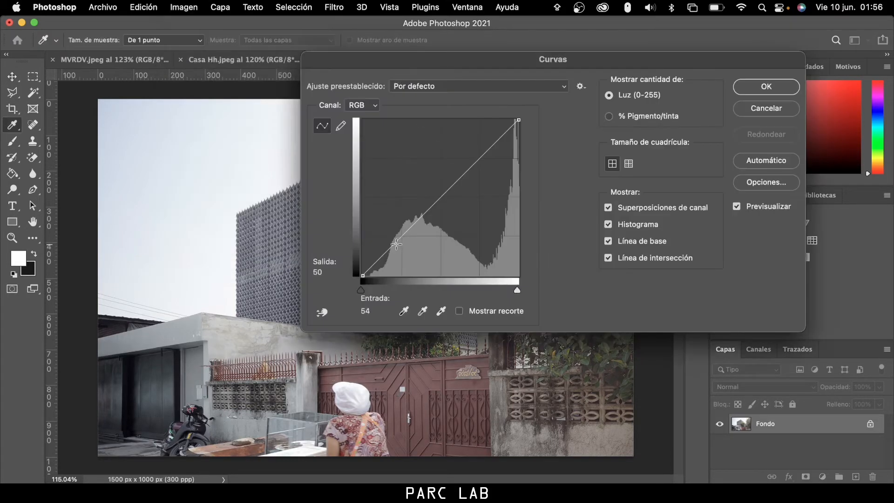
mouse_move(396, 244)
mouse_down()
mouse_move(390, 237)
mouse_move(409, 246)
mouse_up()
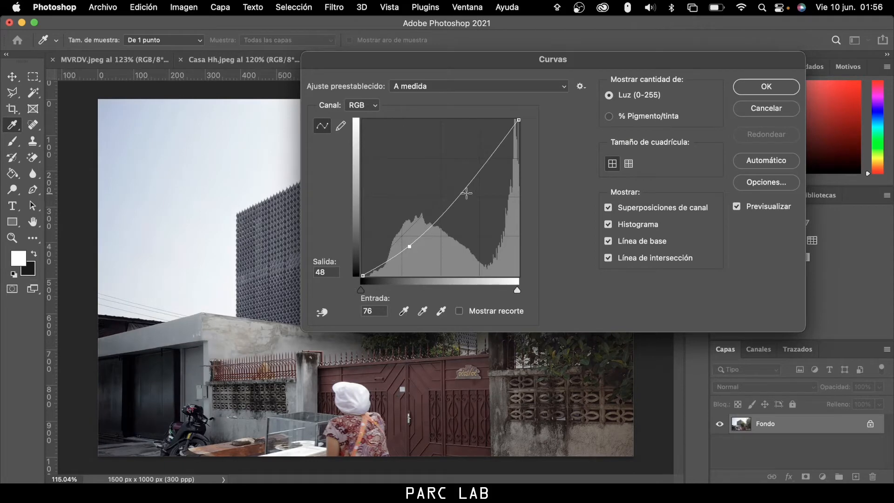
drag(483, 167, 464, 130)
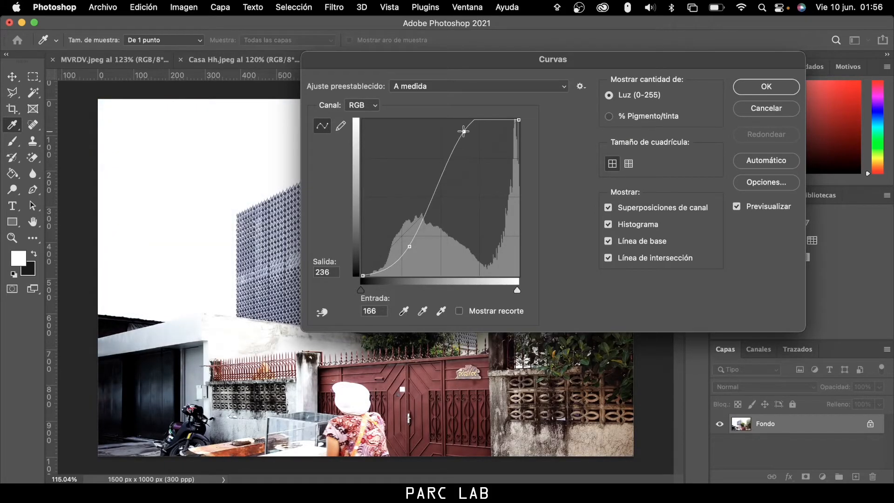
click(739, 89)
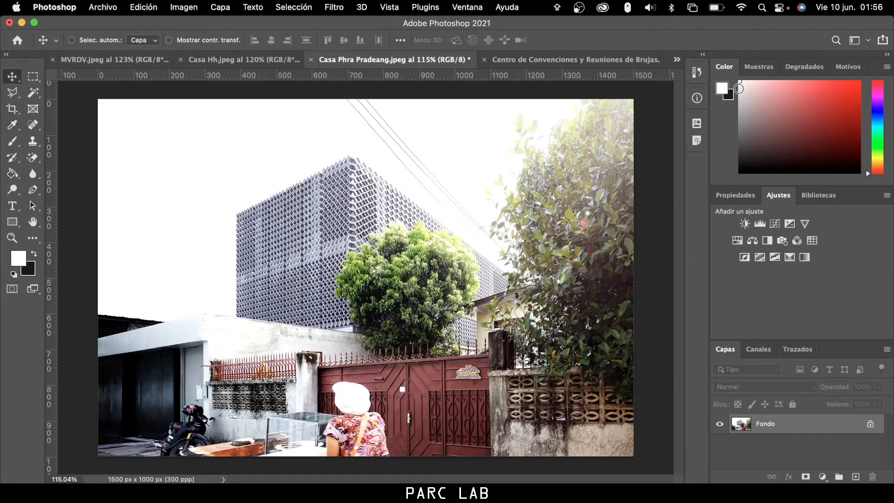
- Compare the original Casa Phra Pradeang.jpeg with its Curves state in the history, ending on the Curves state
click(695, 74)
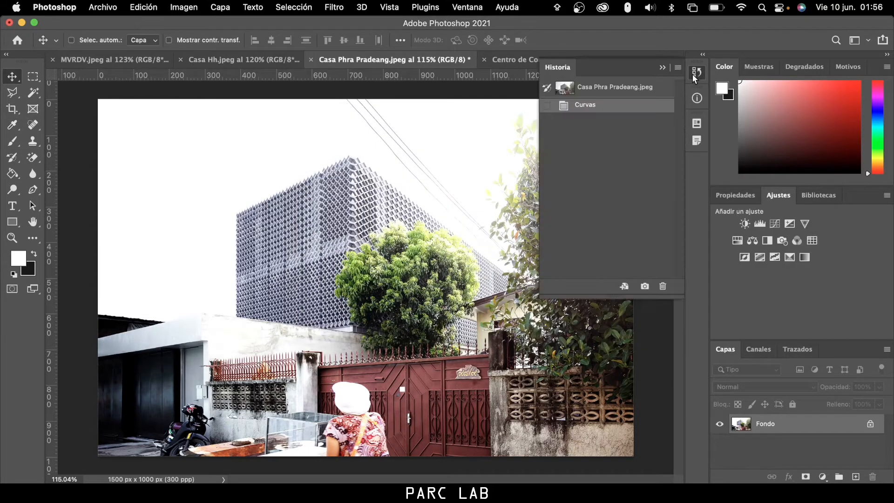
click(636, 88)
click(629, 105)
click(633, 93)
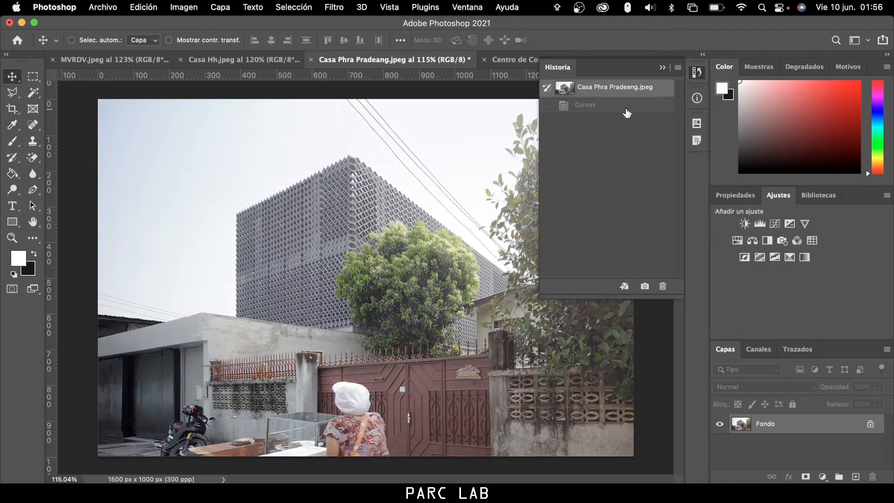
click(627, 111)
click(664, 68)
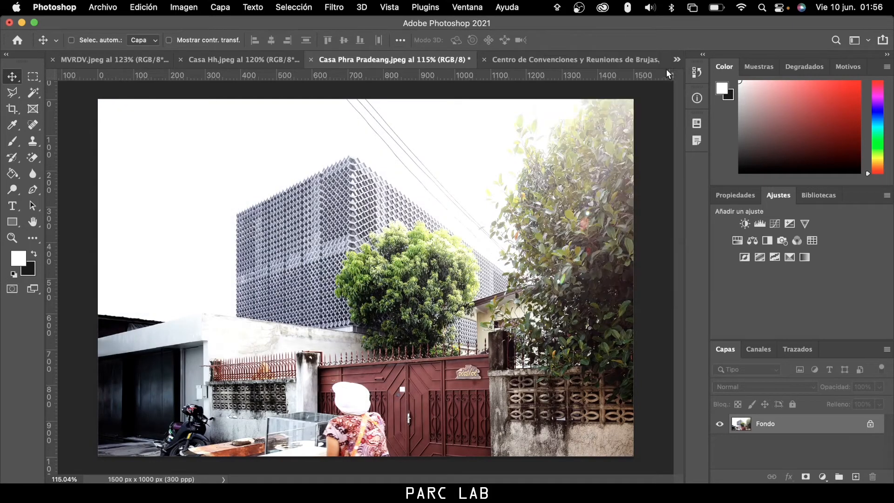
- Begin a polygonal lasso outline along the concrete wall's top edge and around the outside of the canvas, up its tree side
click(19, 98)
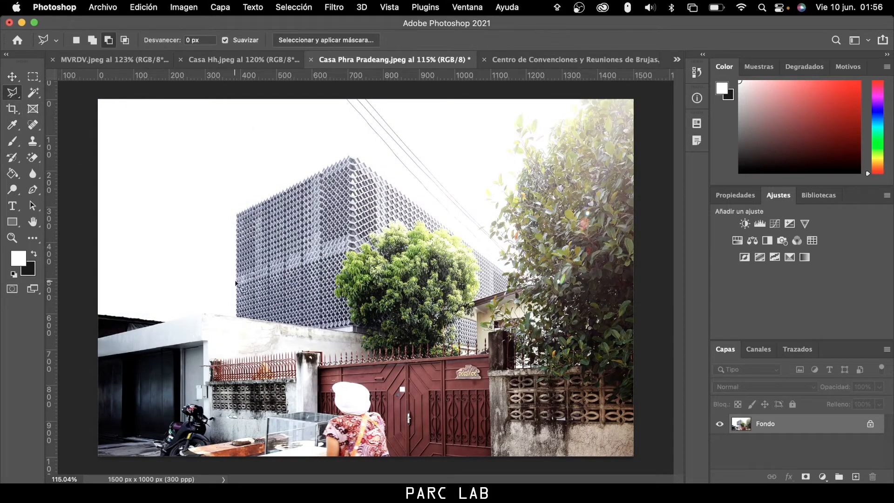
click(363, 335)
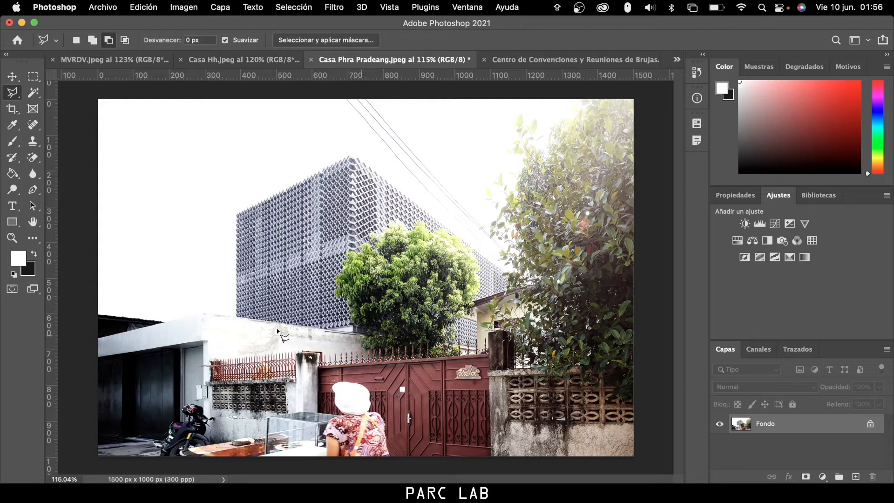
click(83, 296)
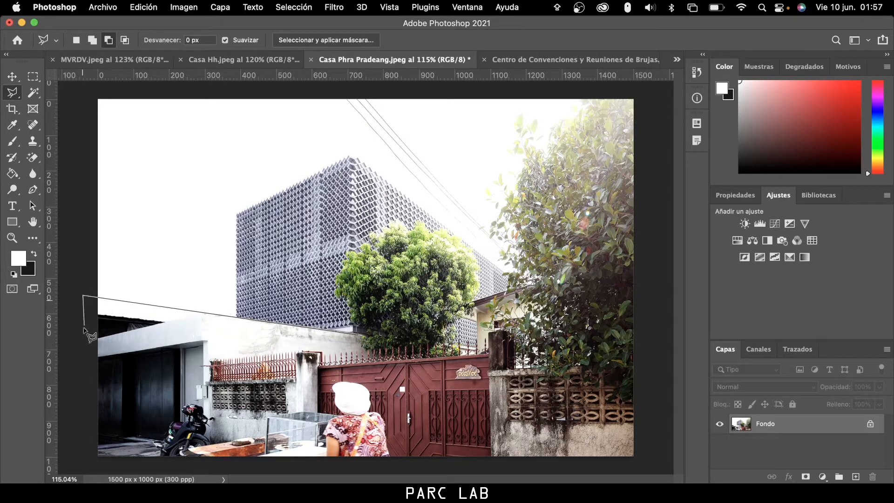
click(76, 454)
click(344, 470)
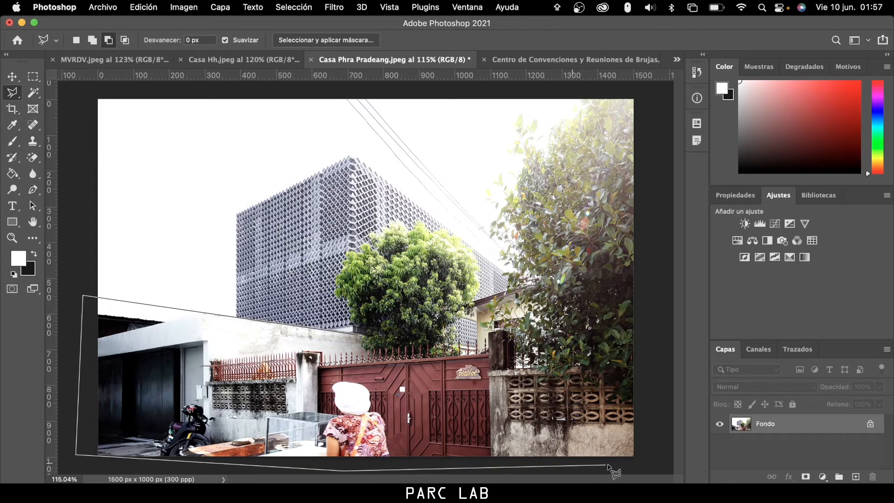
click(633, 465)
click(648, 405)
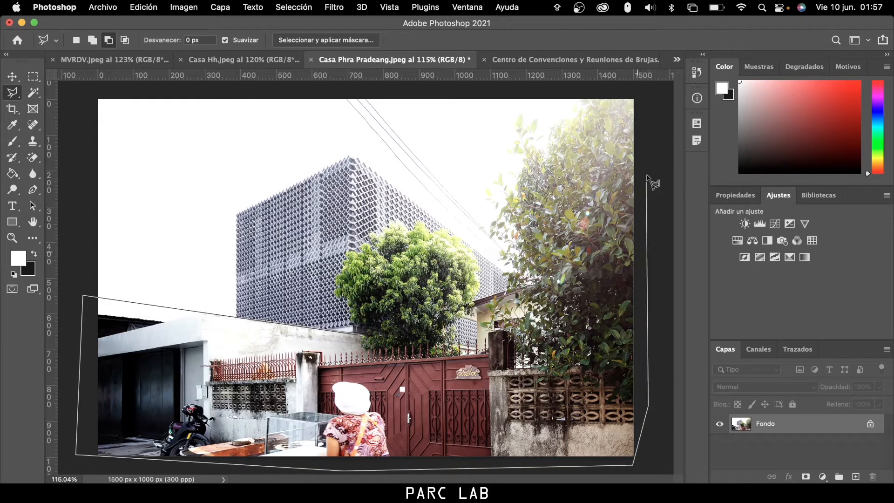
click(648, 113)
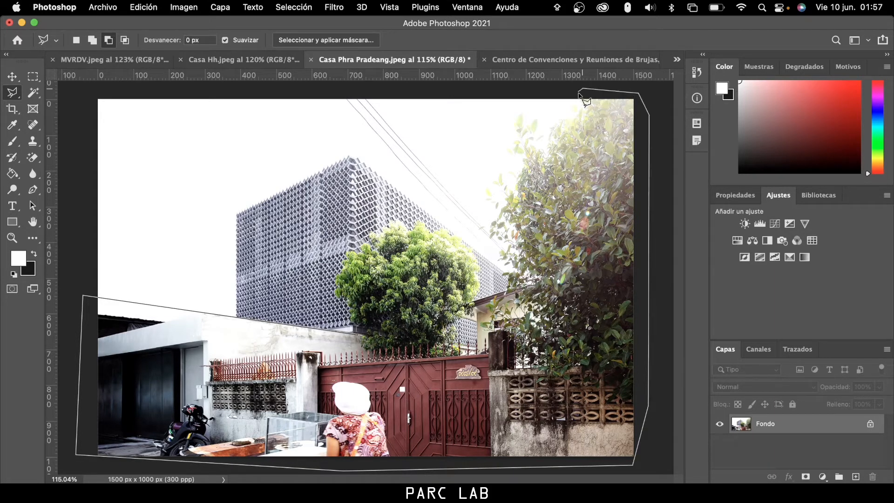
- Complete the polygonal lasso along the tree foliage and the building's roofline and outer edge, and invert the selection to cover the sky
click(573, 121)
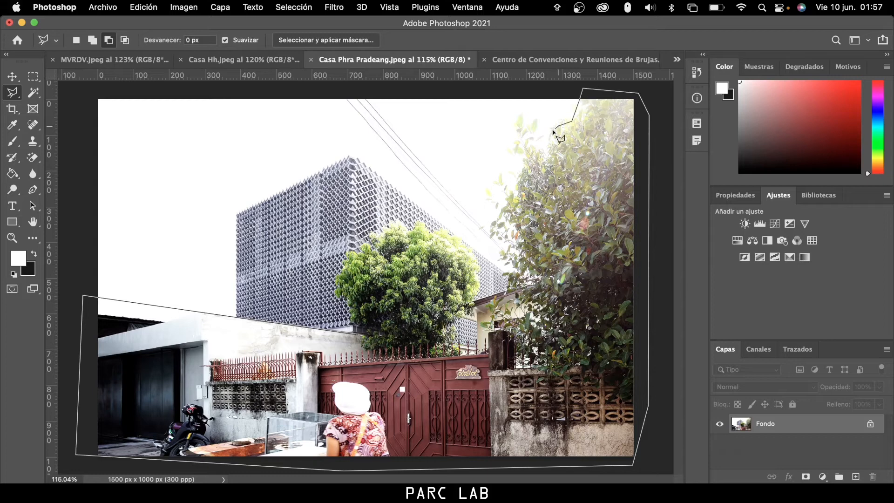
click(523, 136)
click(531, 171)
click(501, 211)
click(502, 237)
click(506, 273)
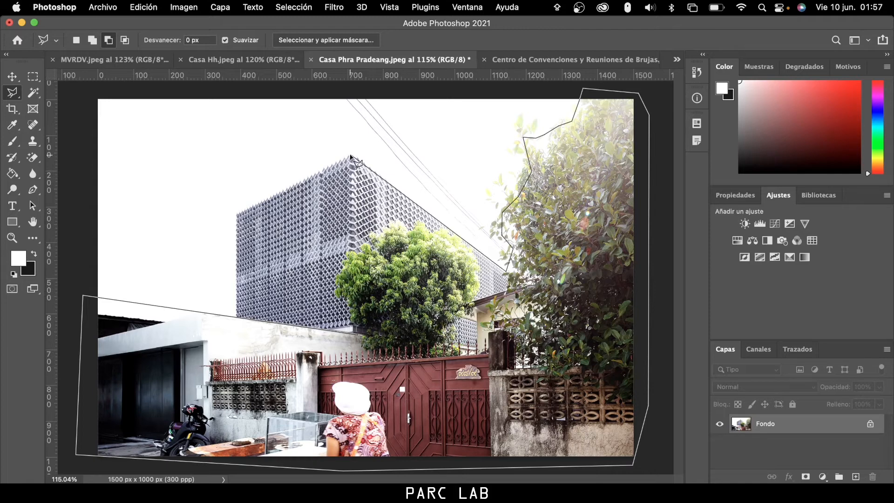
click(351, 155)
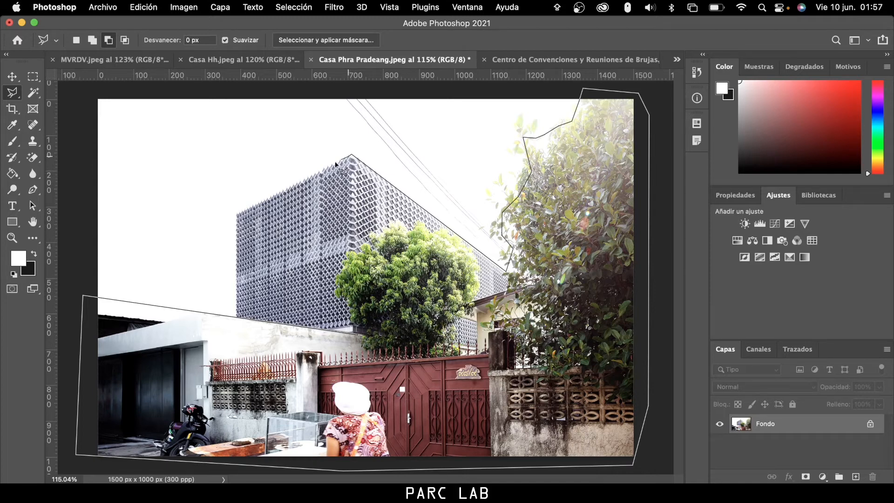
click(237, 215)
double_click(237, 328)
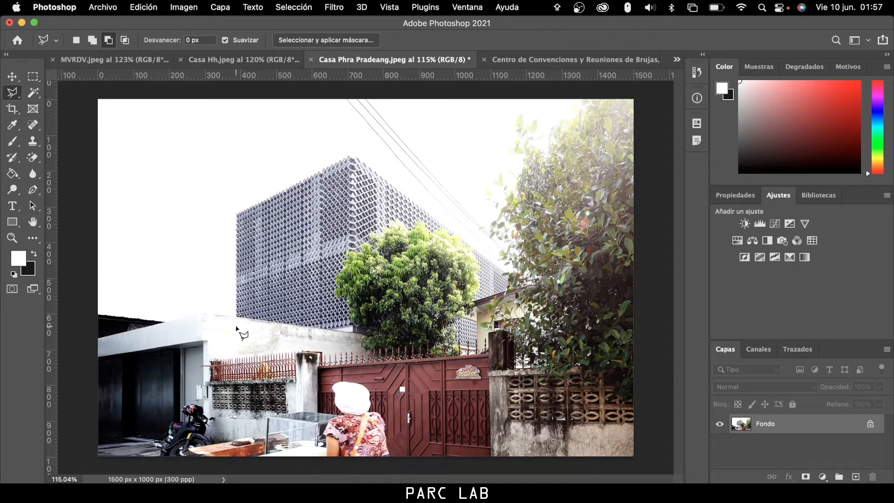
right_click(323, 212)
click(339, 232)
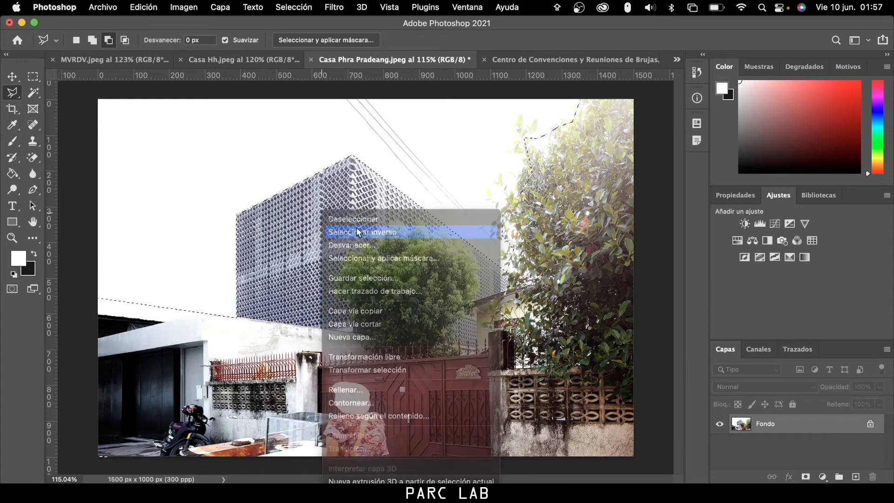
- Restore a few soft streaks of the original sky inside the selection with the History Brush
click(17, 158)
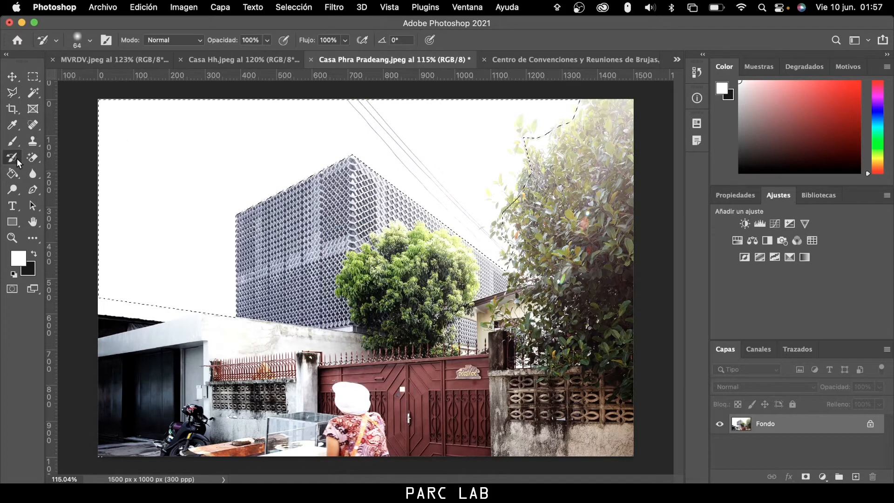
click(54, 167)
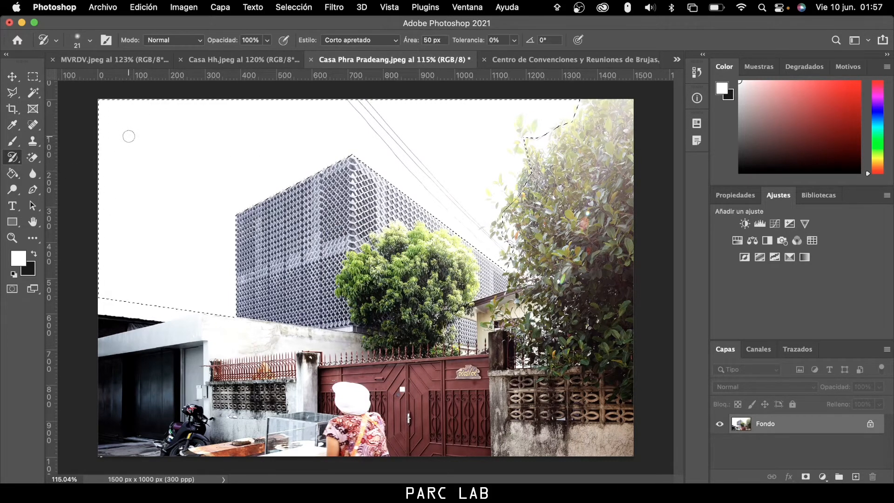
click(13, 161)
click(34, 156)
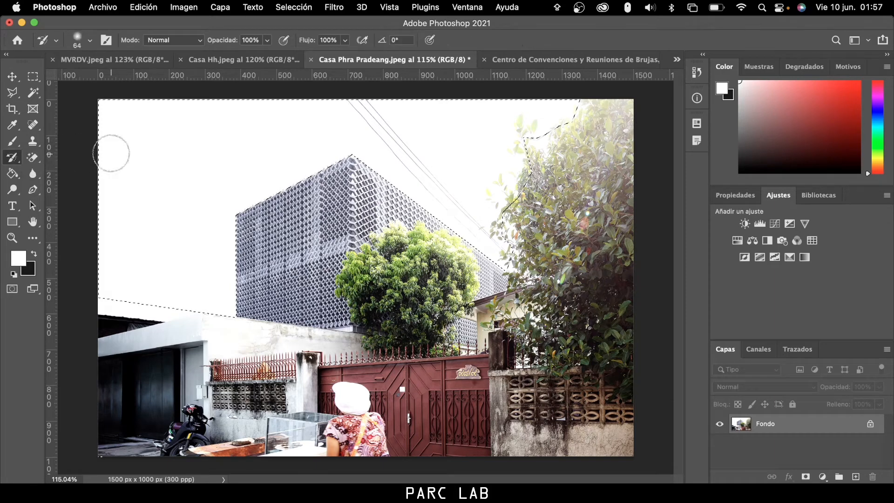
mouse_move(111, 106)
mouse_down()
mouse_move(96, 255)
mouse_move(114, 268)
mouse_move(136, 135)
mouse_move(171, 136)
mouse_move(190, 183)
mouse_up()
- Set a hard-edged 114 px History Brush and restore the original sky across the selected area
right_click(204, 158)
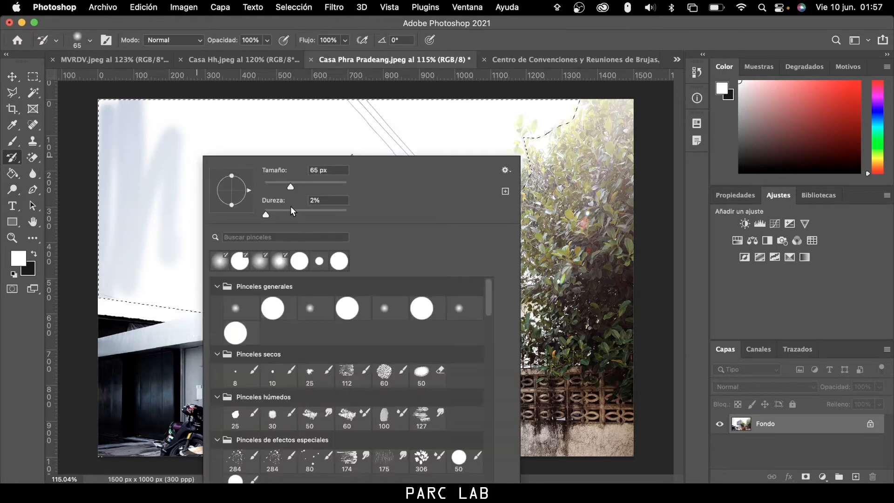
drag(266, 214, 358, 208)
drag(303, 188, 307, 188)
click(163, 136)
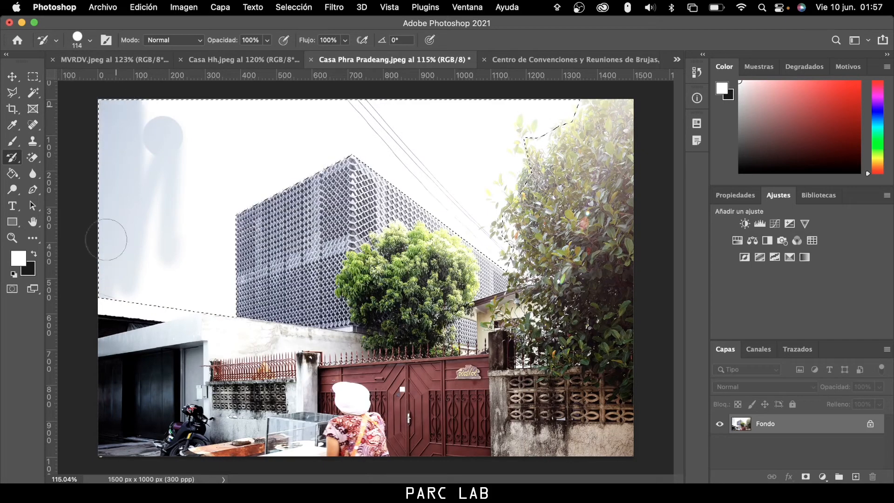
mouse_move(157, 212)
mouse_down()
mouse_move(235, 312)
mouse_move(251, 296)
mouse_move(229, 285)
mouse_move(121, 302)
mouse_move(298, 193)
mouse_move(175, 205)
mouse_move(258, 134)
mouse_move(262, 120)
mouse_move(143, 115)
mouse_move(291, 158)
mouse_up()
mouse_move(419, 195)
mouse_down()
mouse_move(447, 195)
mouse_move(508, 261)
mouse_move(475, 233)
mouse_move(488, 148)
mouse_move(517, 128)
mouse_move(524, 147)
mouse_up()
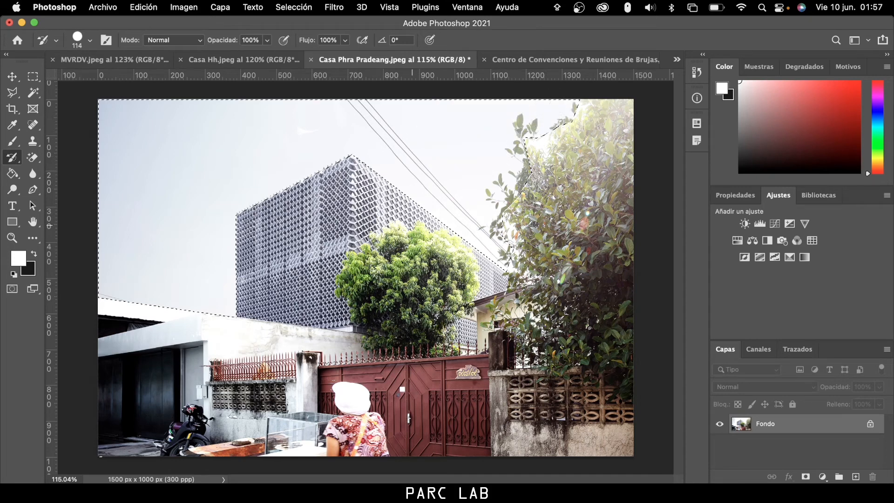
- Deselect the sky selection
right_click(321, 160)
key(Escape)
click(11, 98)
right_click(179, 162)
click(197, 172)
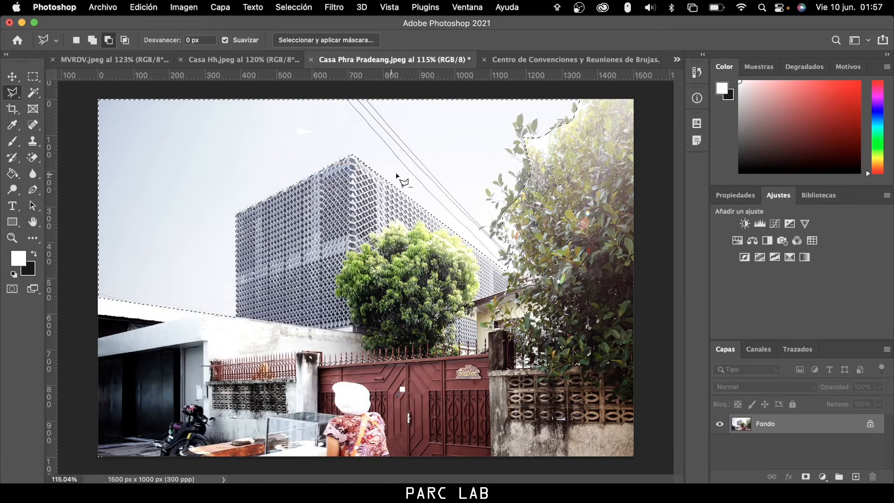
- Restore the leftover white patches of sky using a soft History Brush at 0% hardness and 51 px, then reduce it to 50 px
click(12, 158)
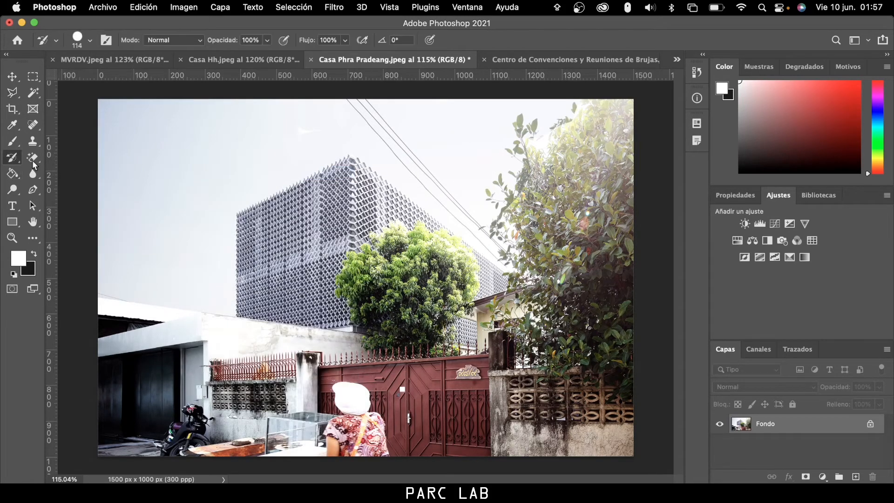
right_click(353, 161)
drag(425, 211, 381, 214)
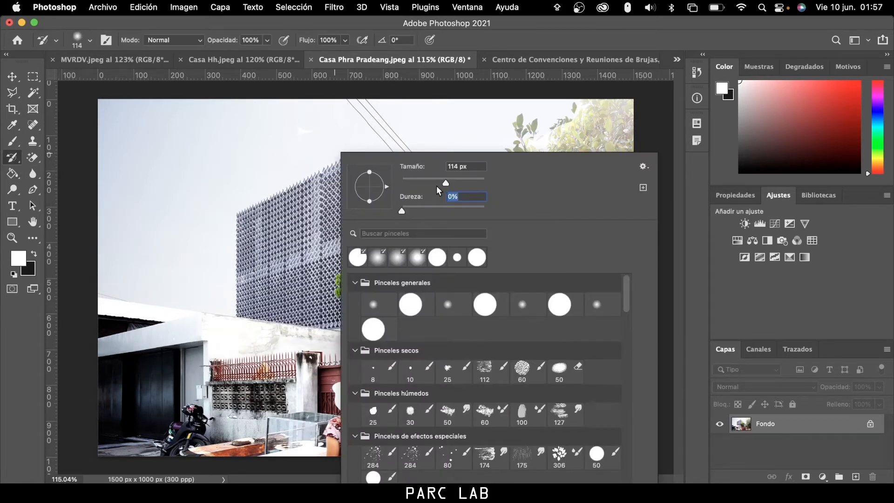
drag(437, 185, 414, 183)
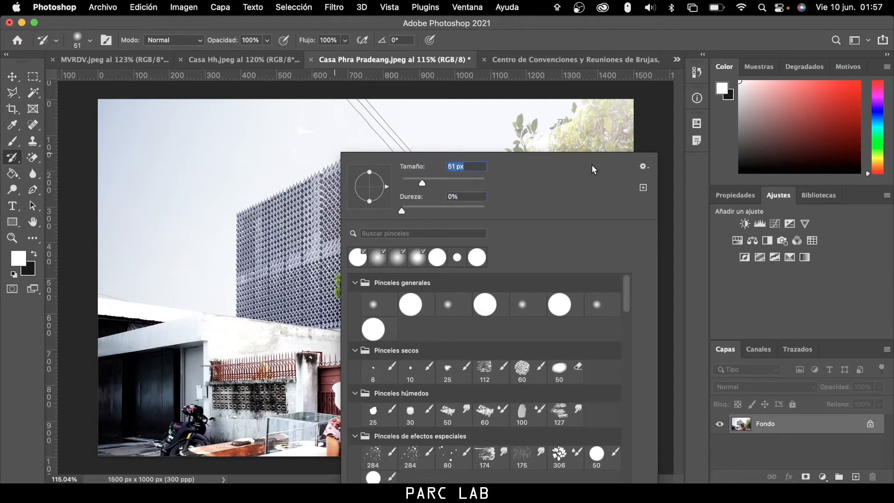
click(655, 119)
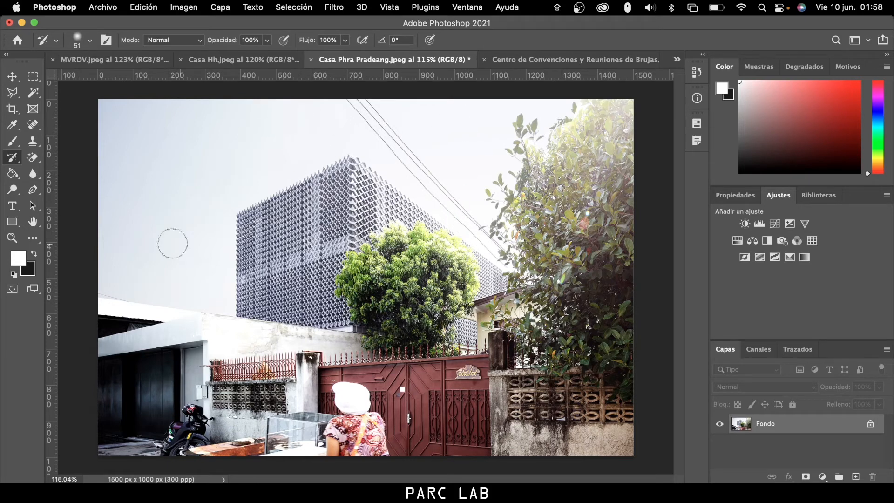
key(bracketleft)
- Compare the History Brush, inverse selection and lasso states of Casa Phra Pradeang.jpeg in the history
click(697, 73)
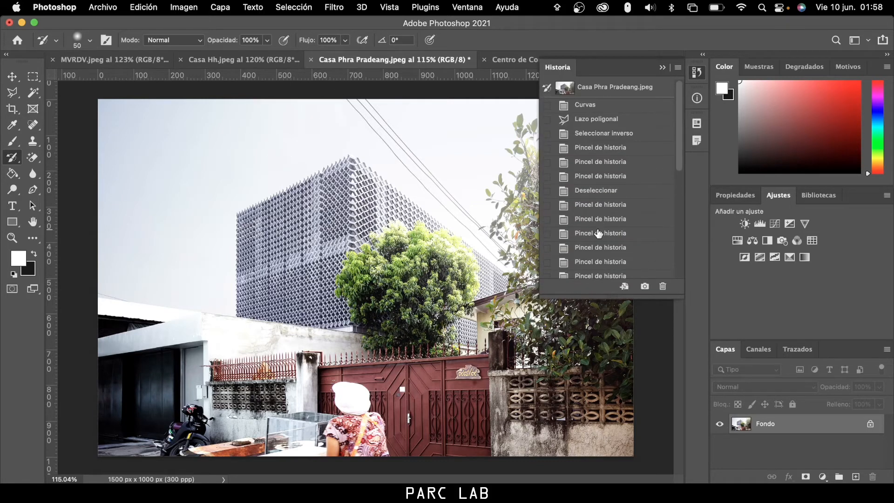
click(604, 134)
click(597, 163)
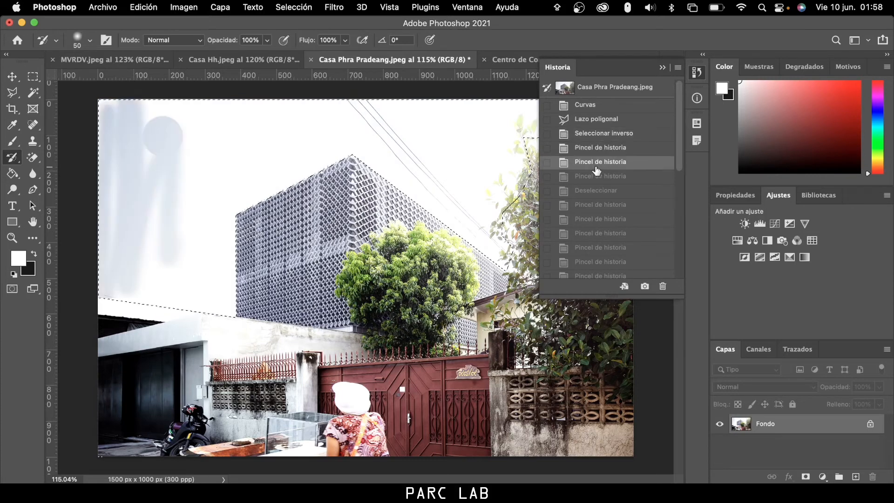
click(599, 134)
click(599, 176)
click(598, 205)
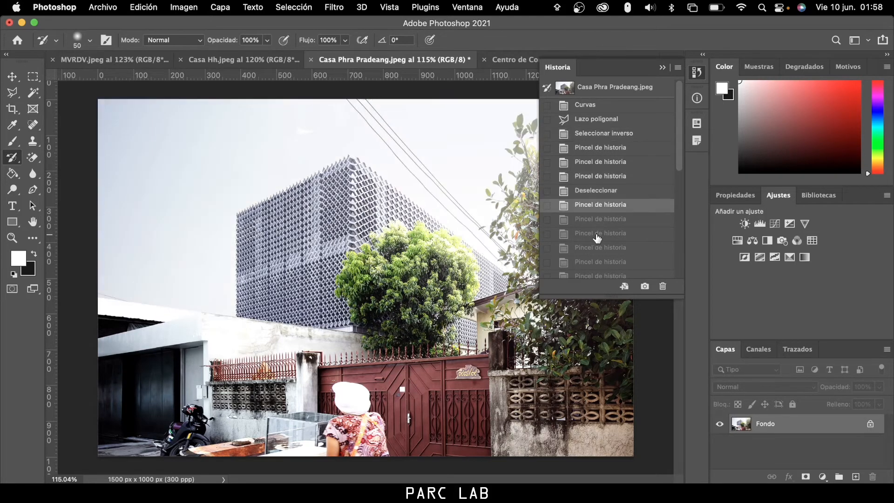
click(598, 238)
click(598, 148)
click(597, 120)
- Compare the Curves state with the original Casa Phra Pradeang.jpeg snapshot, end on the Curves state and close the history
click(600, 106)
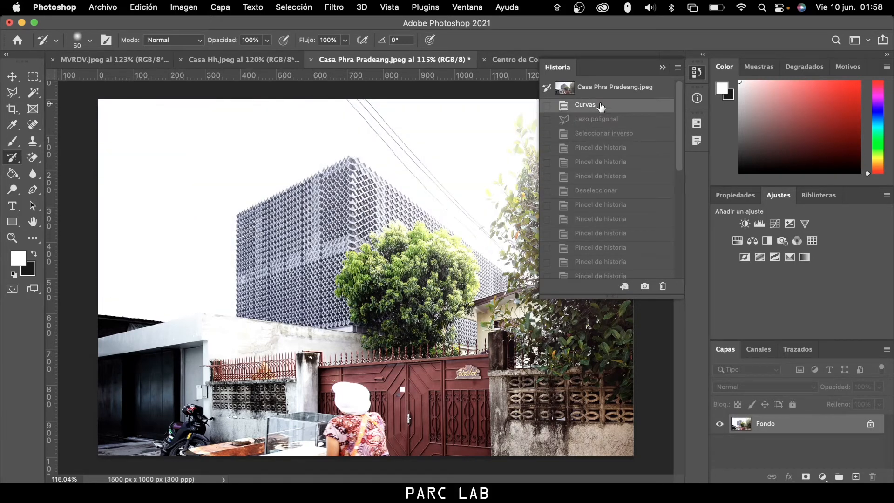
click(607, 89)
click(603, 105)
click(608, 89)
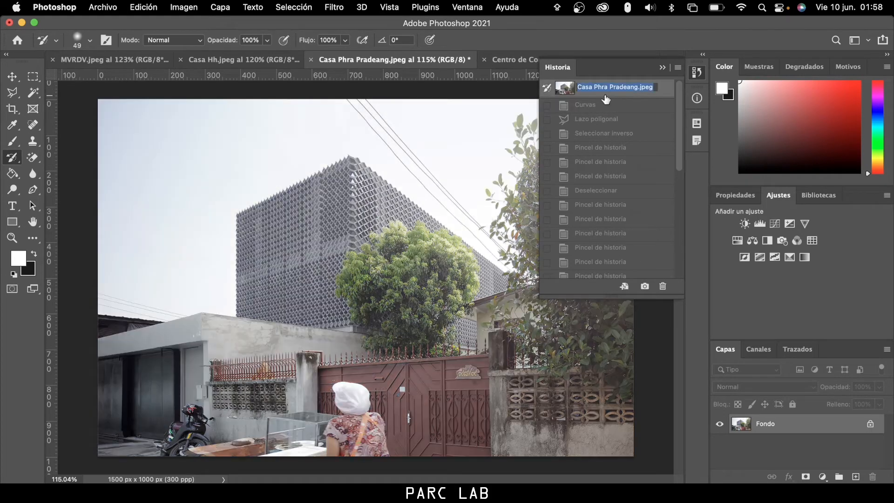
click(607, 105)
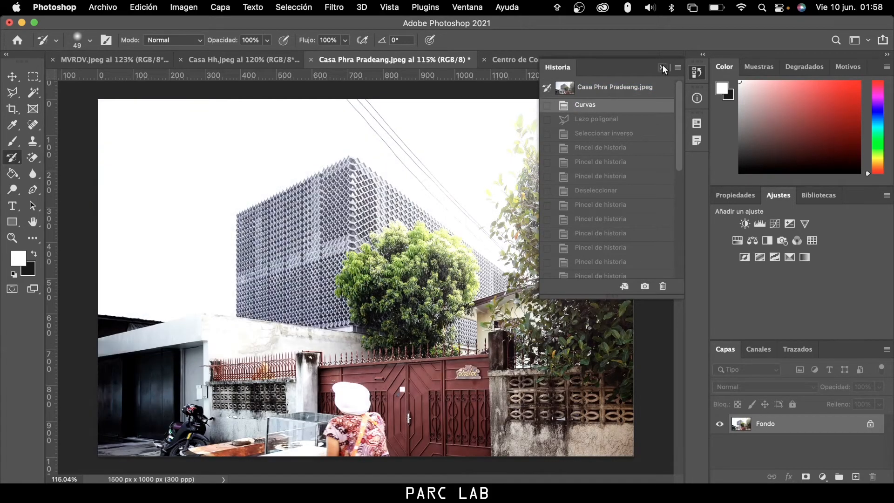
click(662, 68)
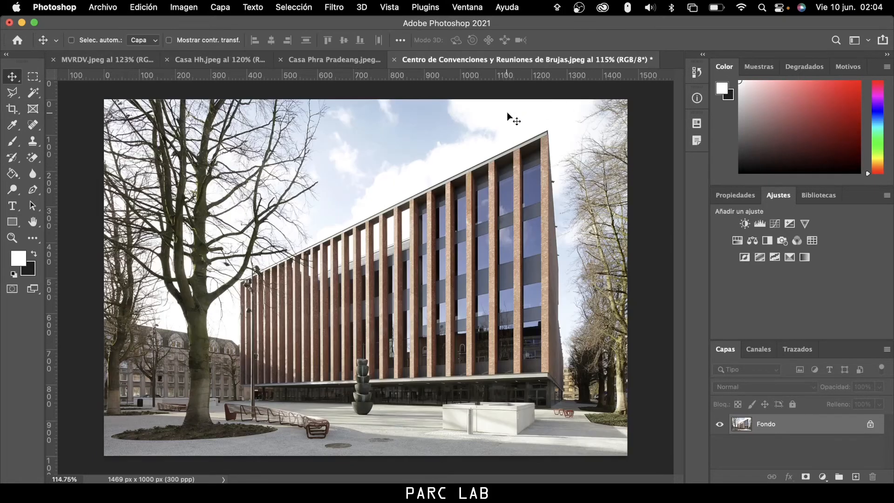
- Apply a midtone Color Balance of +54, -12, -23 to Centro de Convenciones y Reuniones de Brujas.jpeg
click(188, 7)
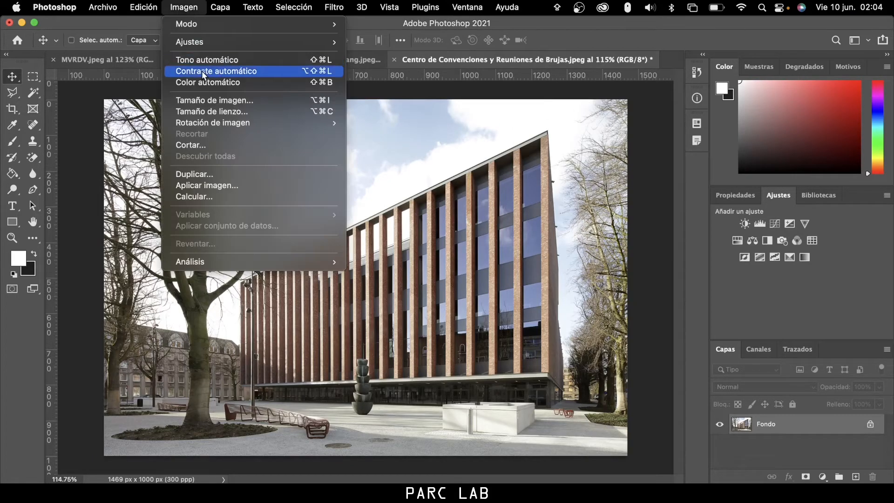
mouse_move(206, 43)
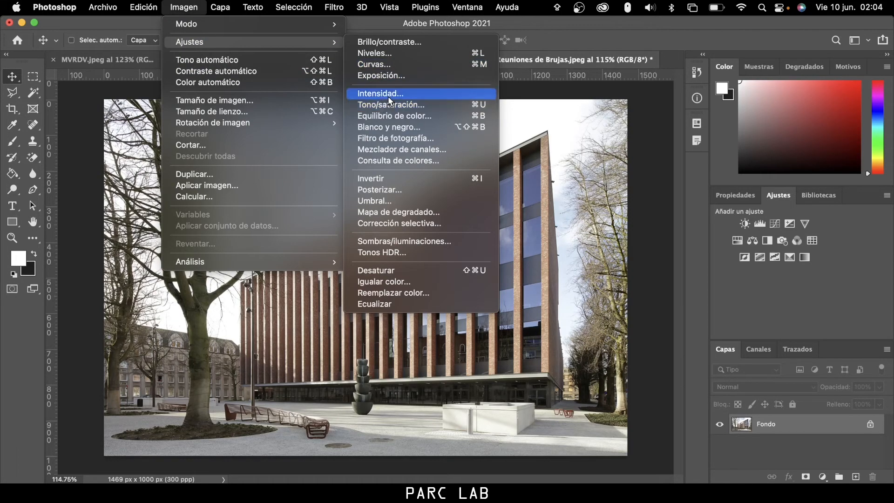
click(386, 116)
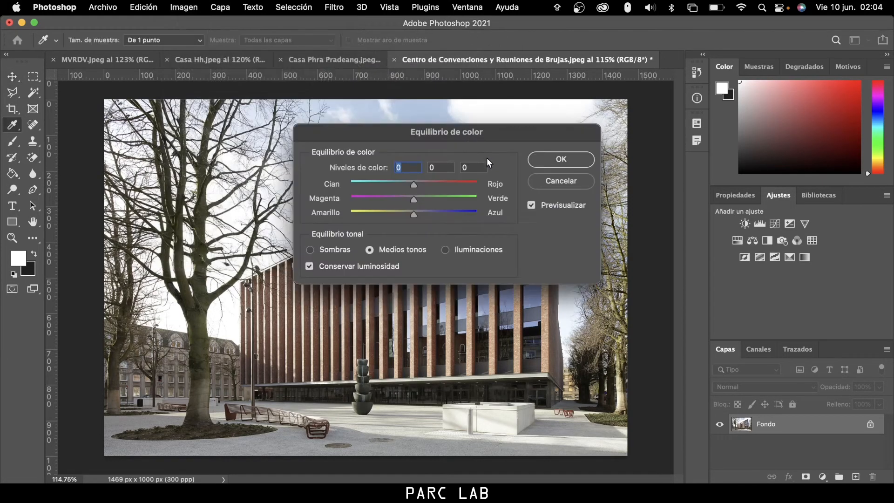
drag(479, 140, 540, 306)
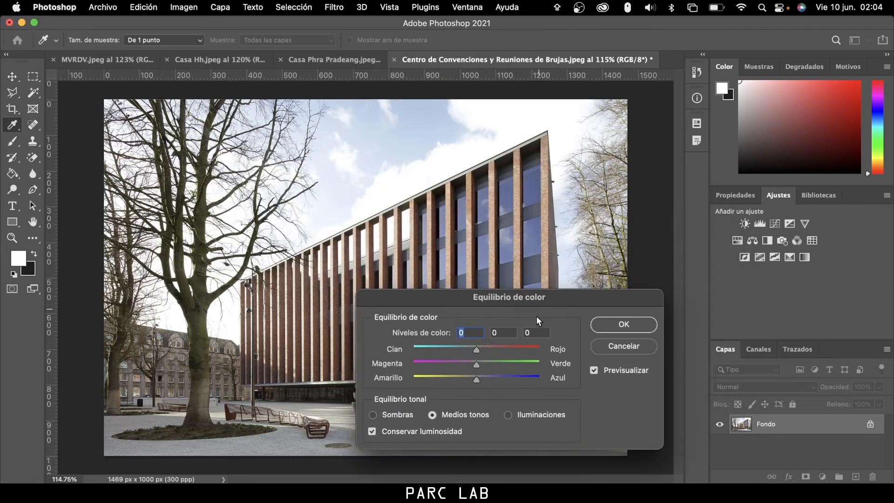
drag(478, 350, 497, 382)
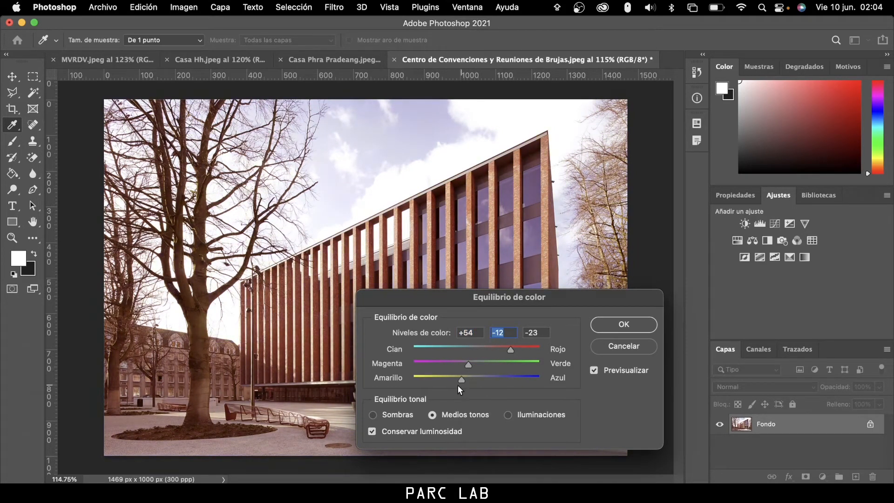
key(Tab)
click(604, 327)
key(v)
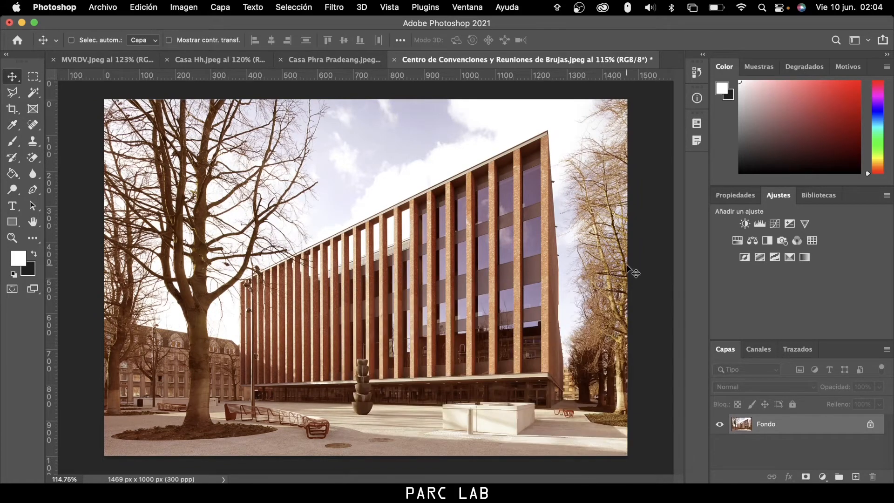
- Compare the original snapshot with the Color Balance state of the Brujas image in the history, ending on the Color Balance state
click(698, 72)
click(629, 94)
click(627, 105)
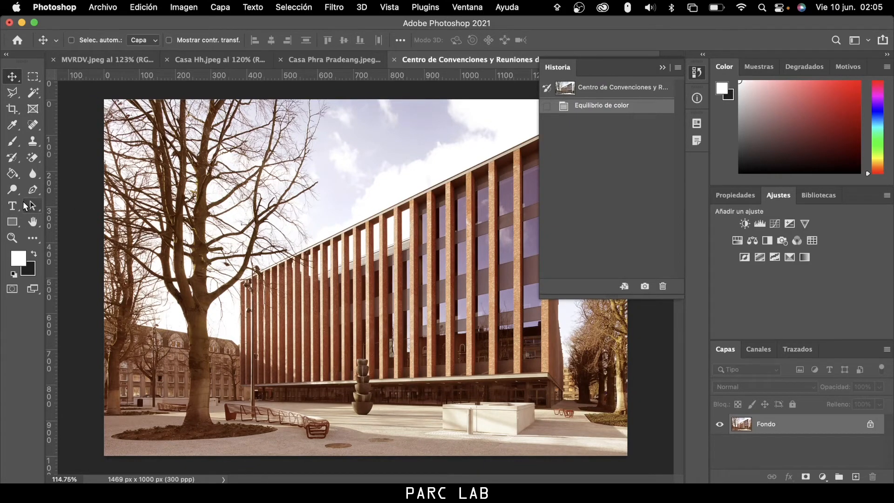
- Close the history and restore original colour with the History Brush on part of the lower facade and the plaza in front
click(13, 159)
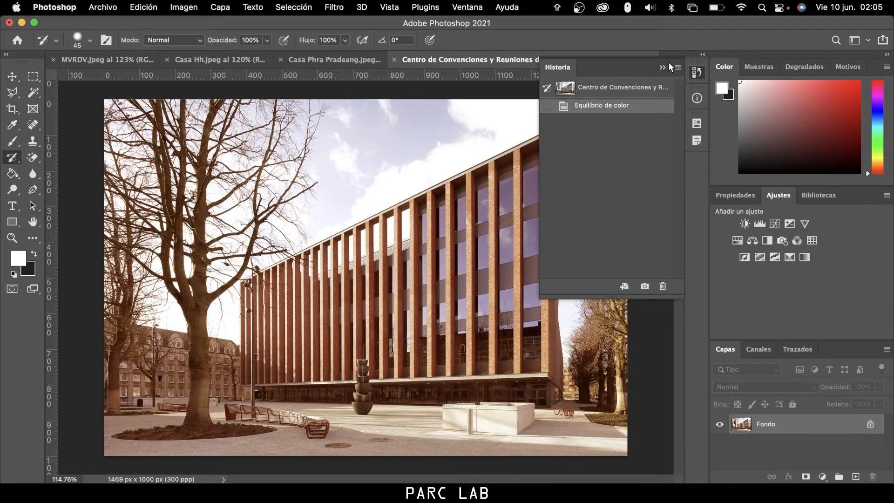
click(669, 67)
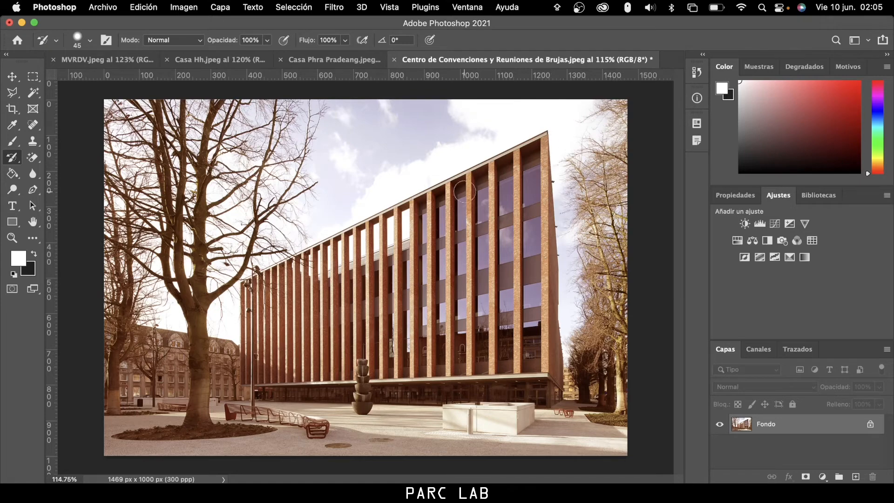
click(283, 399)
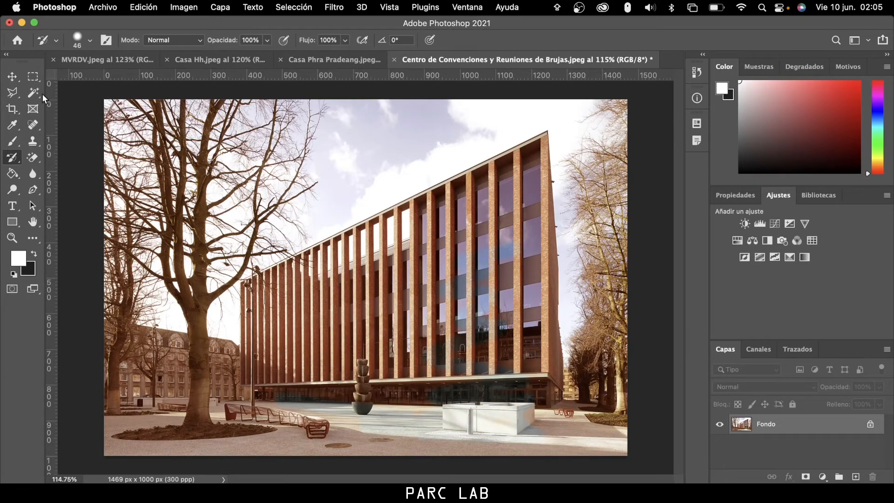
- Outline the convention centre facade together with the white stone block in front of it using a Polygonal Lasso selection
click(12, 92)
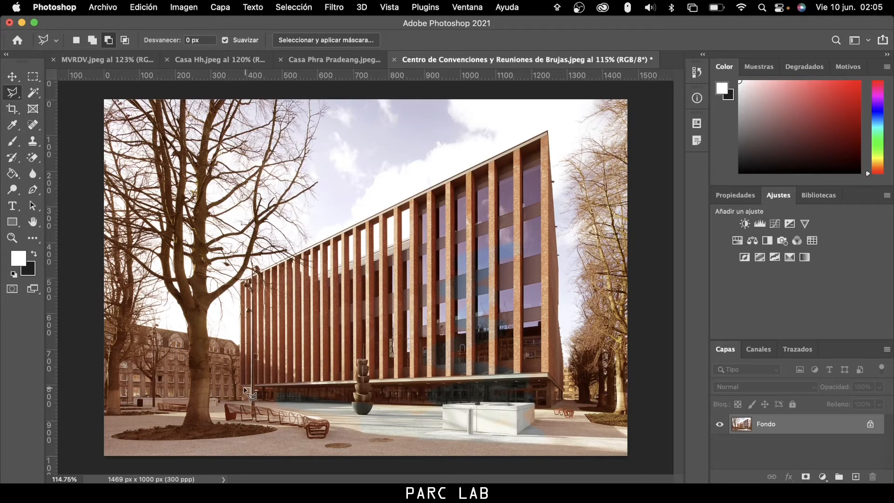
click(241, 388)
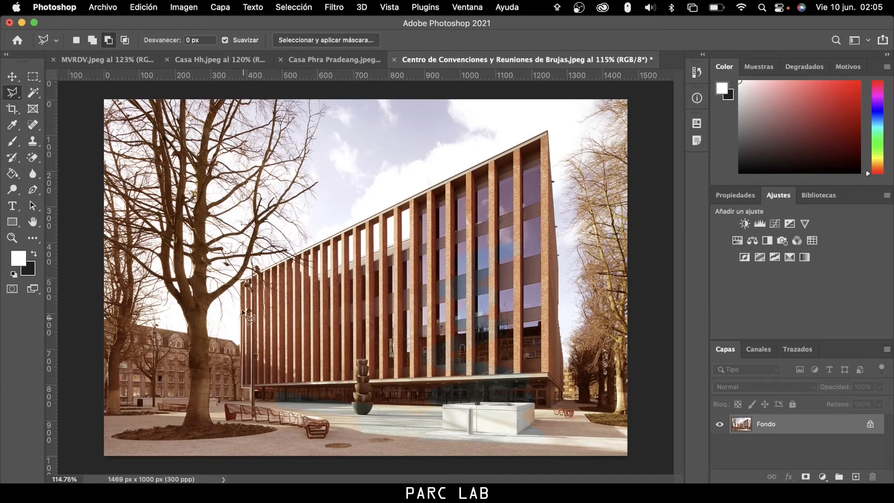
click(242, 281)
click(548, 133)
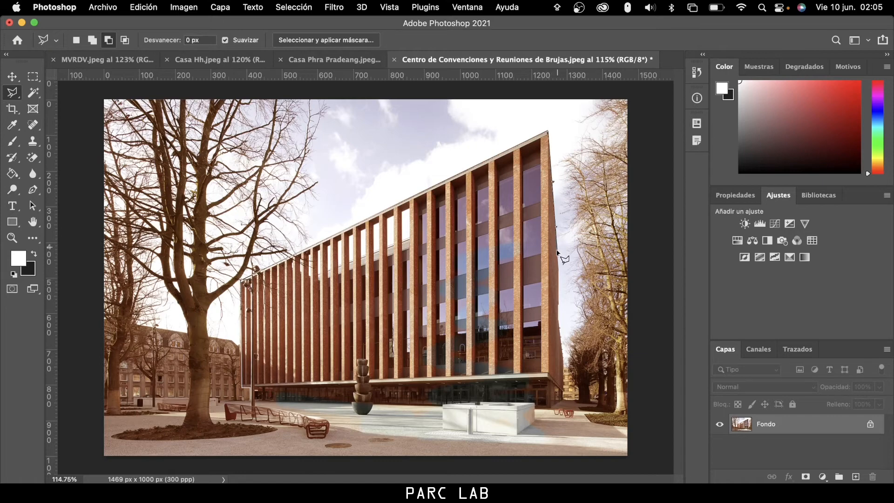
click(558, 310)
click(565, 399)
click(555, 409)
click(537, 412)
click(534, 421)
click(519, 433)
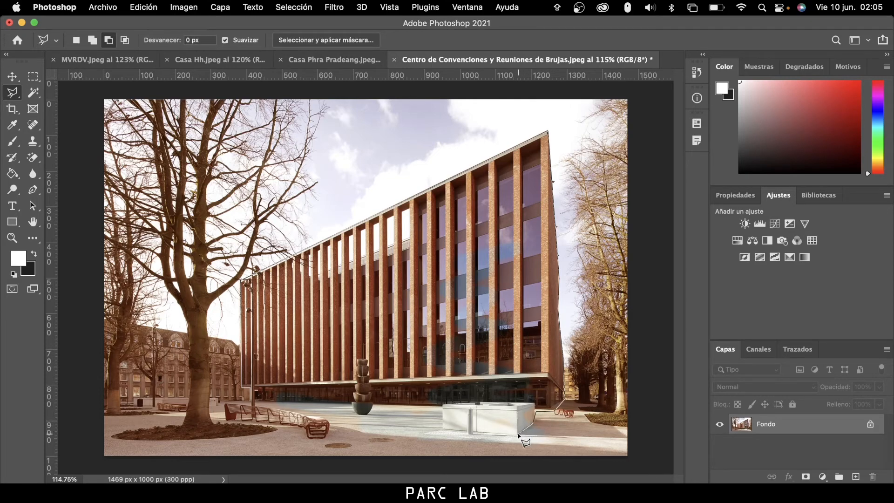
click(446, 430)
click(442, 408)
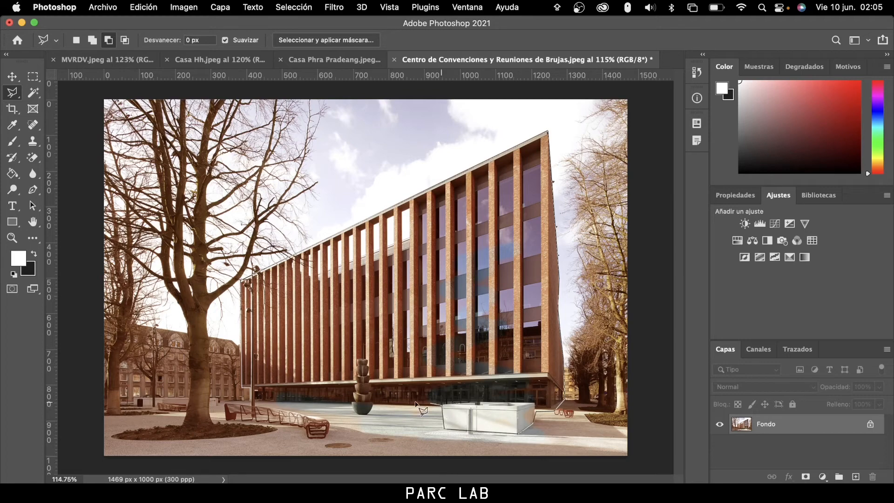
click(253, 401)
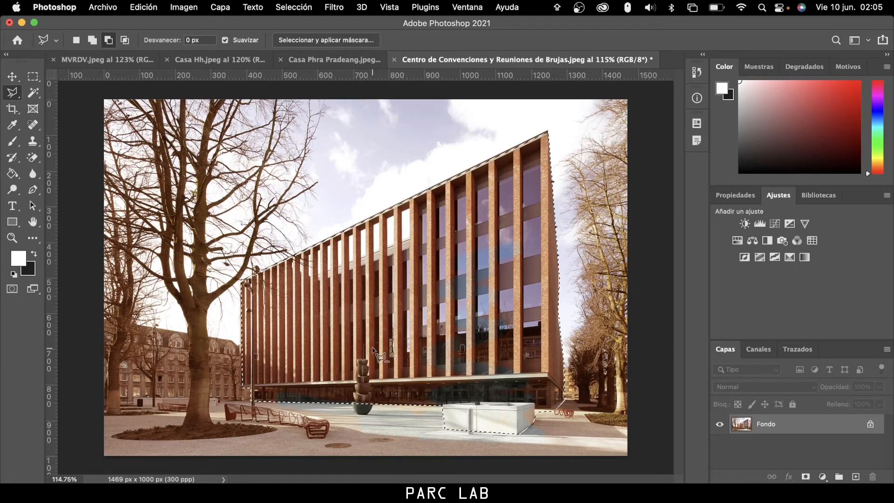
- Restore the original colours of the whole building inside the selection using the History Brush at 125 px
click(12, 158)
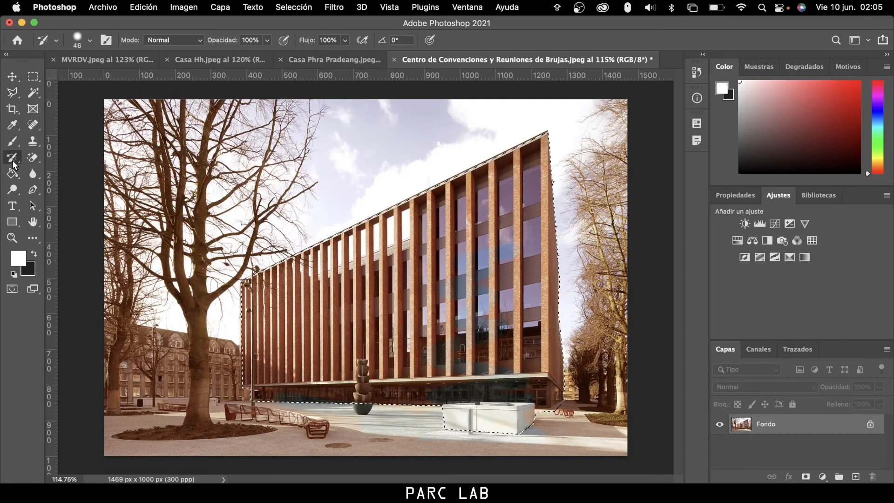
right_click(334, 303)
mouse_move(433, 194)
mouse_down()
mouse_move(448, 193)
mouse_move(461, 225)
mouse_up()
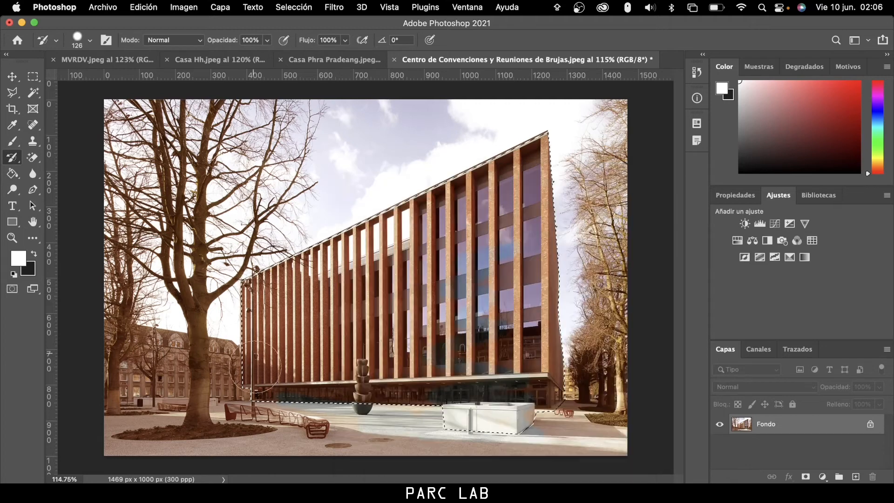
key(Return)
mouse_move(400, 294)
mouse_down()
mouse_move(350, 275)
mouse_move(343, 308)
mouse_up()
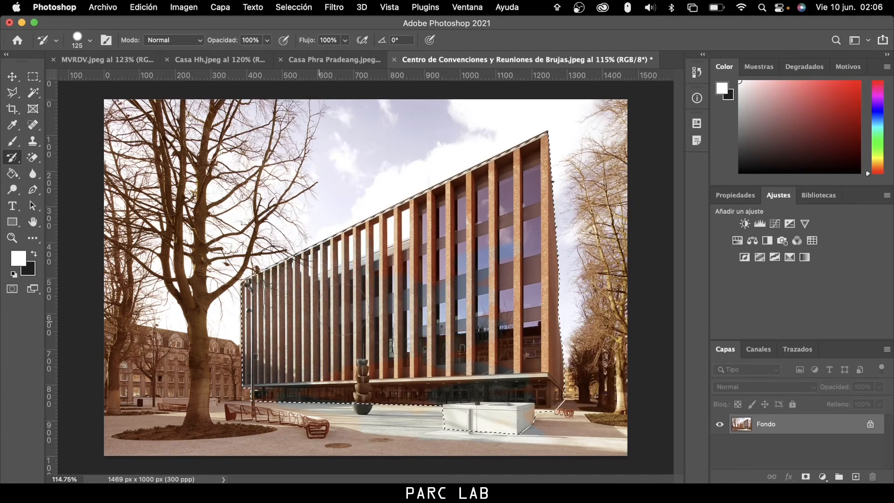
drag(433, 275, 480, 186)
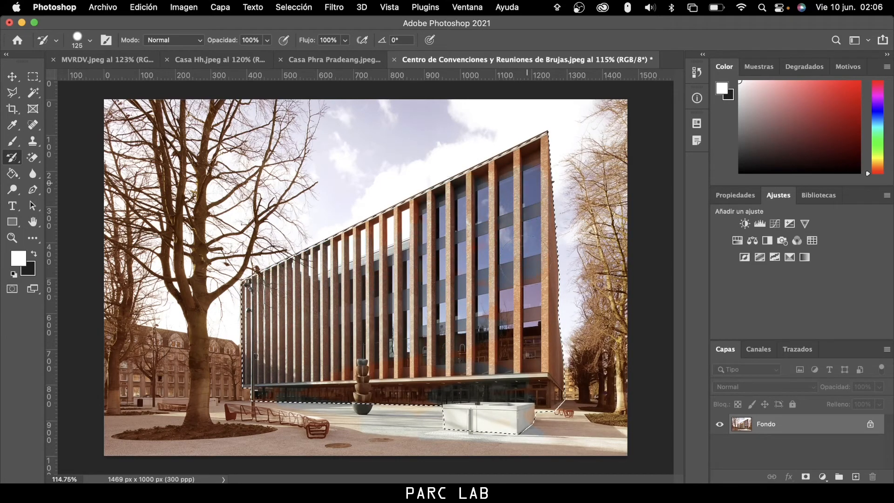
mouse_move(540, 142)
mouse_down()
mouse_move(517, 182)
mouse_move(460, 186)
mouse_up()
mouse_move(479, 307)
mouse_down()
mouse_move(535, 326)
mouse_move(513, 405)
mouse_move(400, 373)
mouse_move(326, 392)
mouse_move(238, 389)
mouse_up()
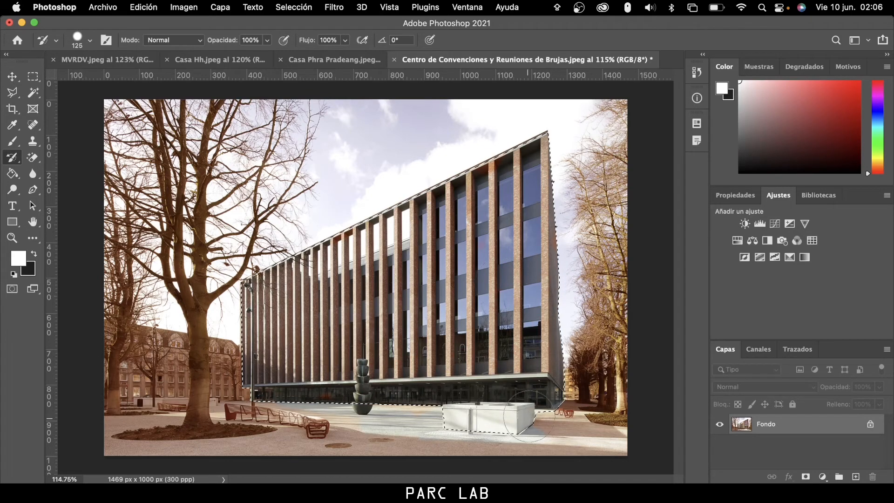
- Deselect the outline around the building and stone block
right_click(493, 244)
key(Escape)
click(13, 92)
right_click(343, 214)
click(364, 222)
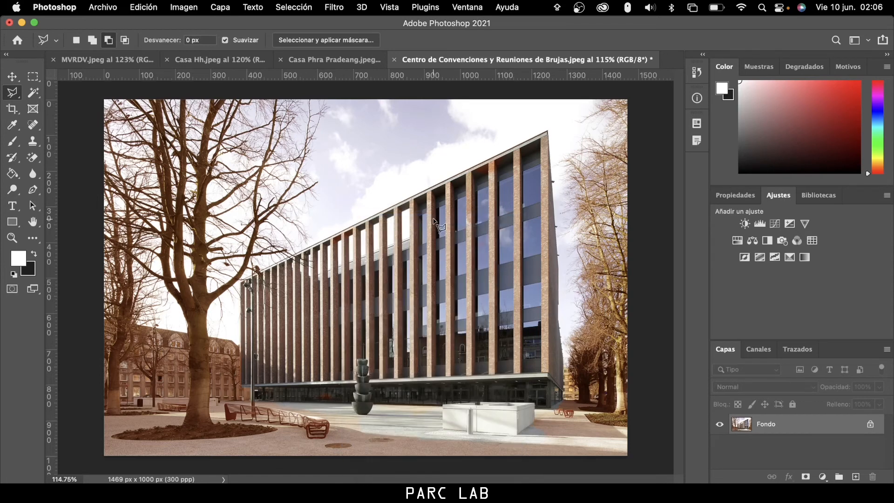
- Restore the plaza paving with the History Brush at 126 px, then with a softer 77 px brush at 20% hardness
click(14, 157)
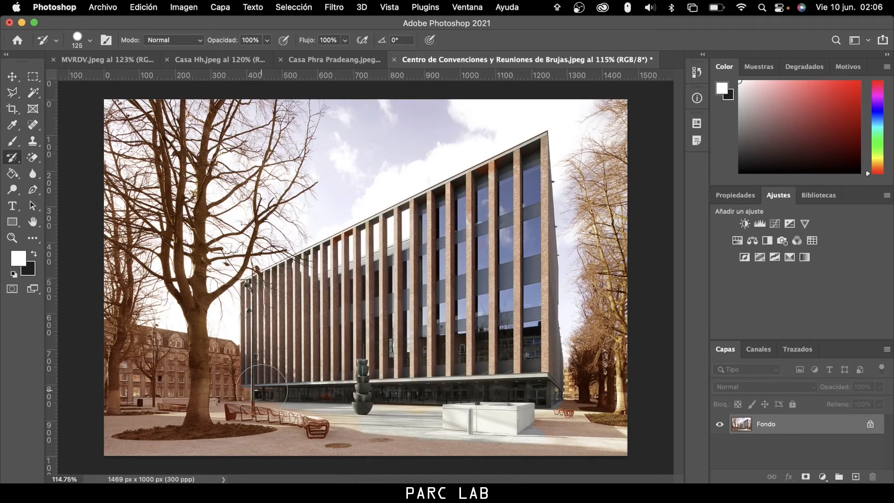
mouse_move(257, 428)
mouse_down()
mouse_move(178, 449)
mouse_move(109, 443)
mouse_move(159, 433)
mouse_move(159, 421)
mouse_move(164, 446)
mouse_move(177, 454)
mouse_move(285, 448)
mouse_up()
right_click(425, 447)
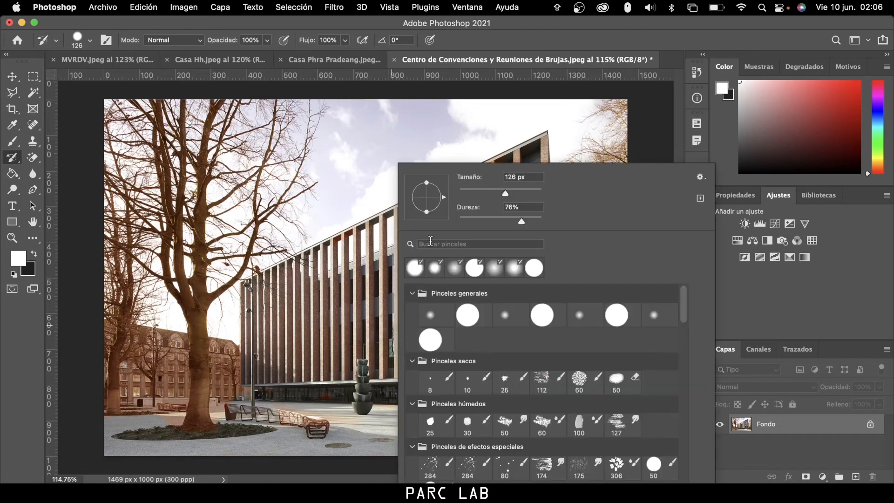
drag(488, 217, 475, 221)
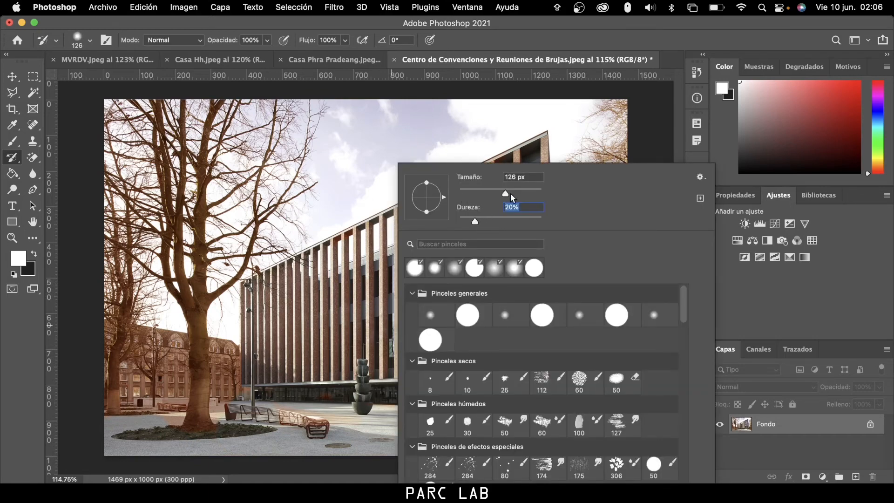
drag(505, 194, 490, 193)
key(Return)
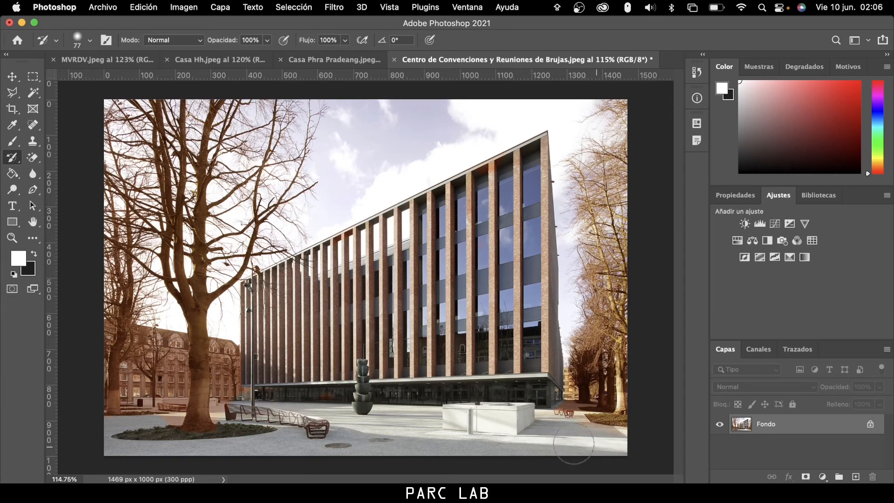
- Restore the remaining paving around the tree bed and distant bench with a 41 px History Brush, then reduce it to 40 px
right_click(545, 391)
drag(625, 222, 619, 222)
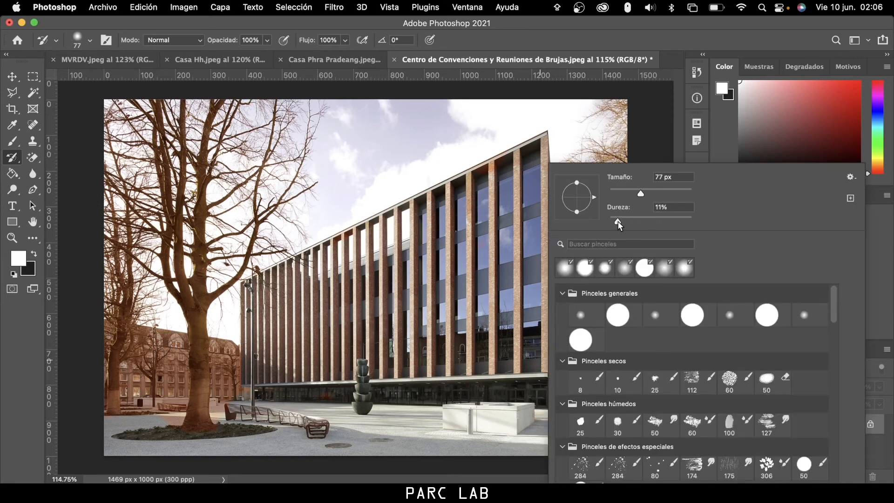
drag(640, 193, 684, 222)
key(Return)
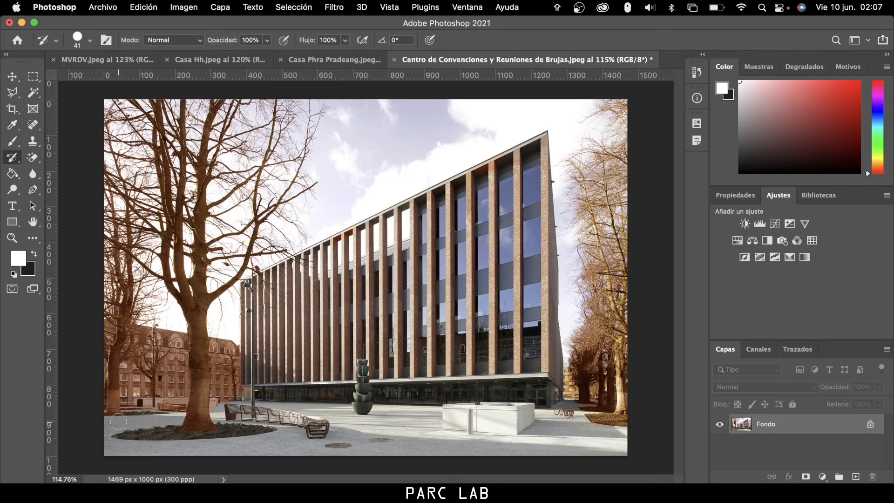
mouse_move(118, 421)
mouse_down()
mouse_move(98, 418)
mouse_move(136, 424)
mouse_up()
drag(174, 404, 181, 403)
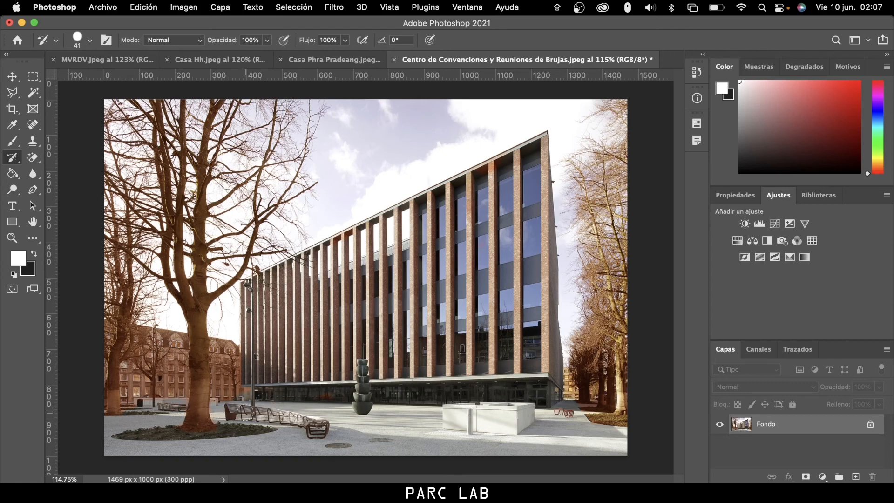
key(bracketleft)
key(bracketleft)
- Compare the deselect, first History Brush and original snapshot states in the history, end on the latest brush state and close the history
click(694, 71)
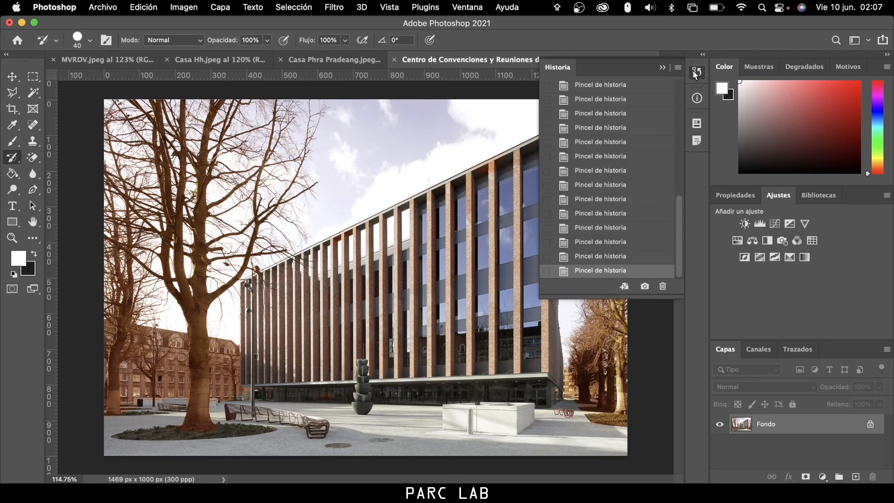
click(609, 191)
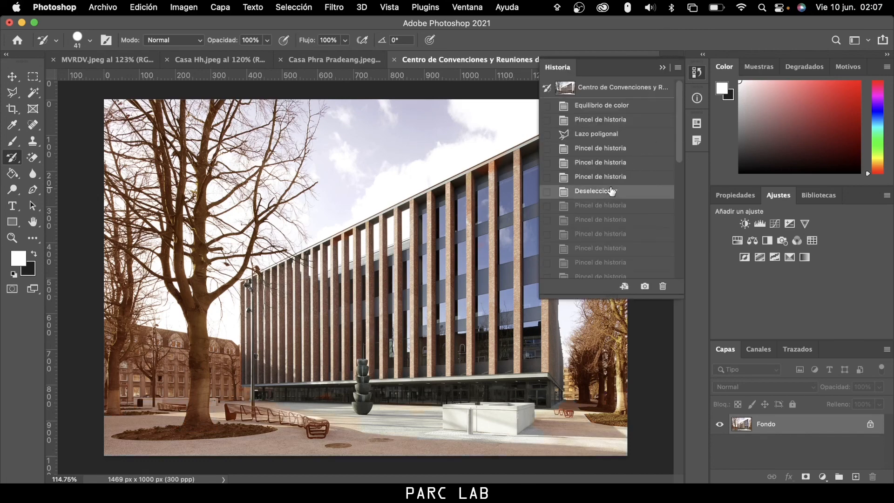
click(622, 121)
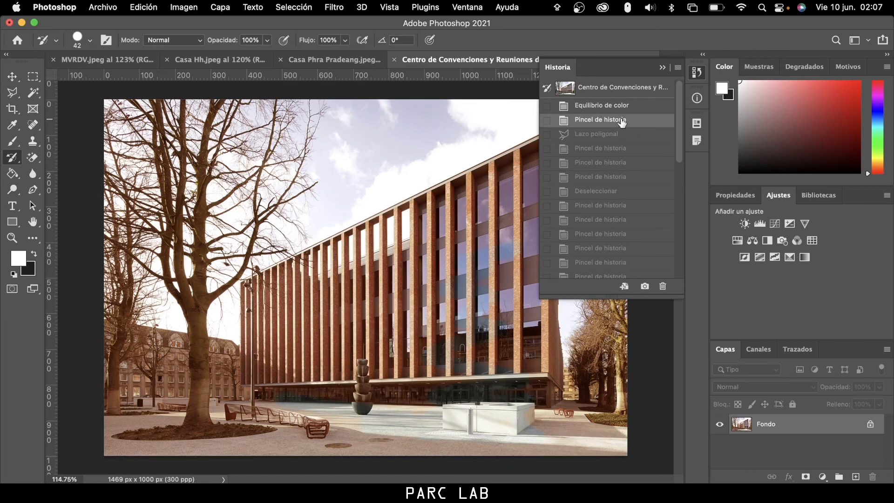
click(621, 93)
scroll(618, 154, down, 5)
click(600, 256)
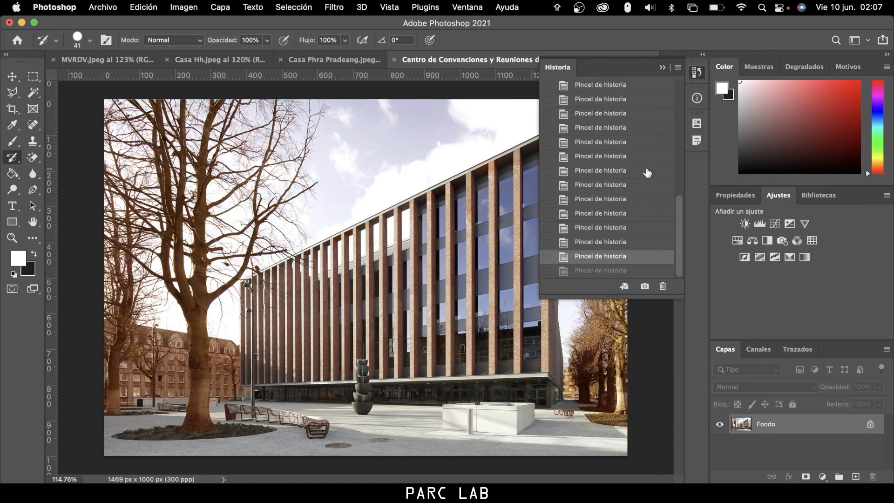
click(600, 271)
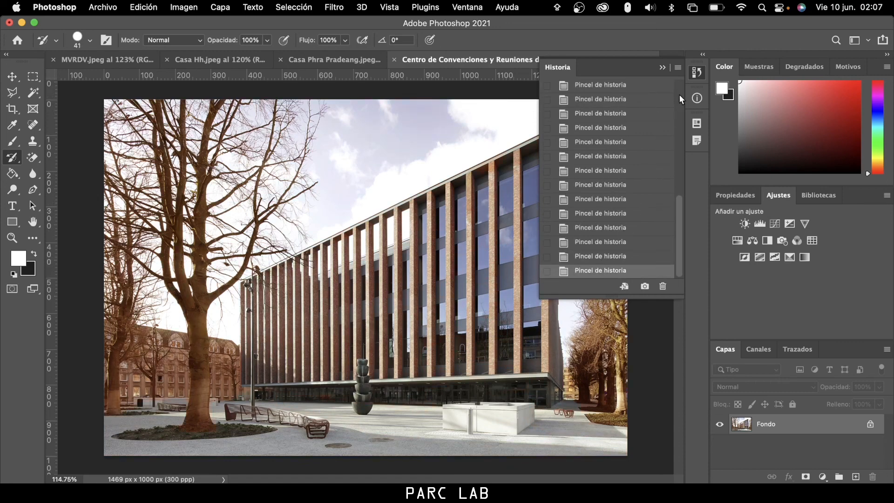
click(662, 67)
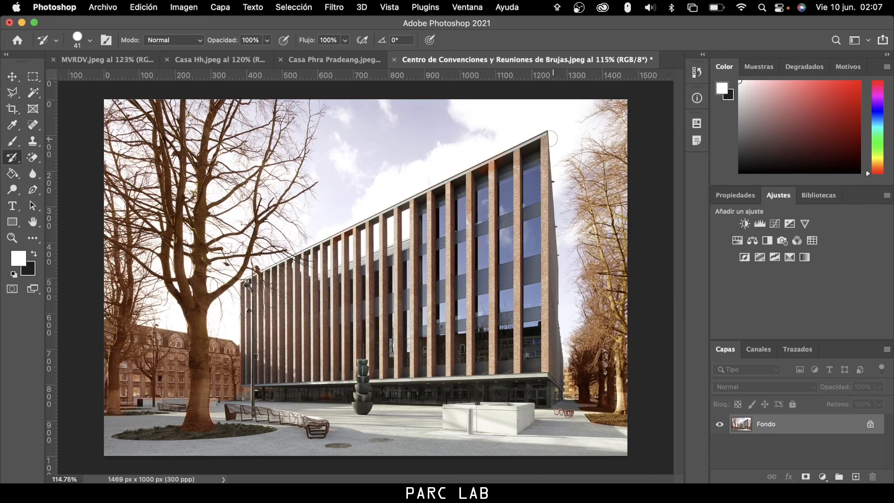